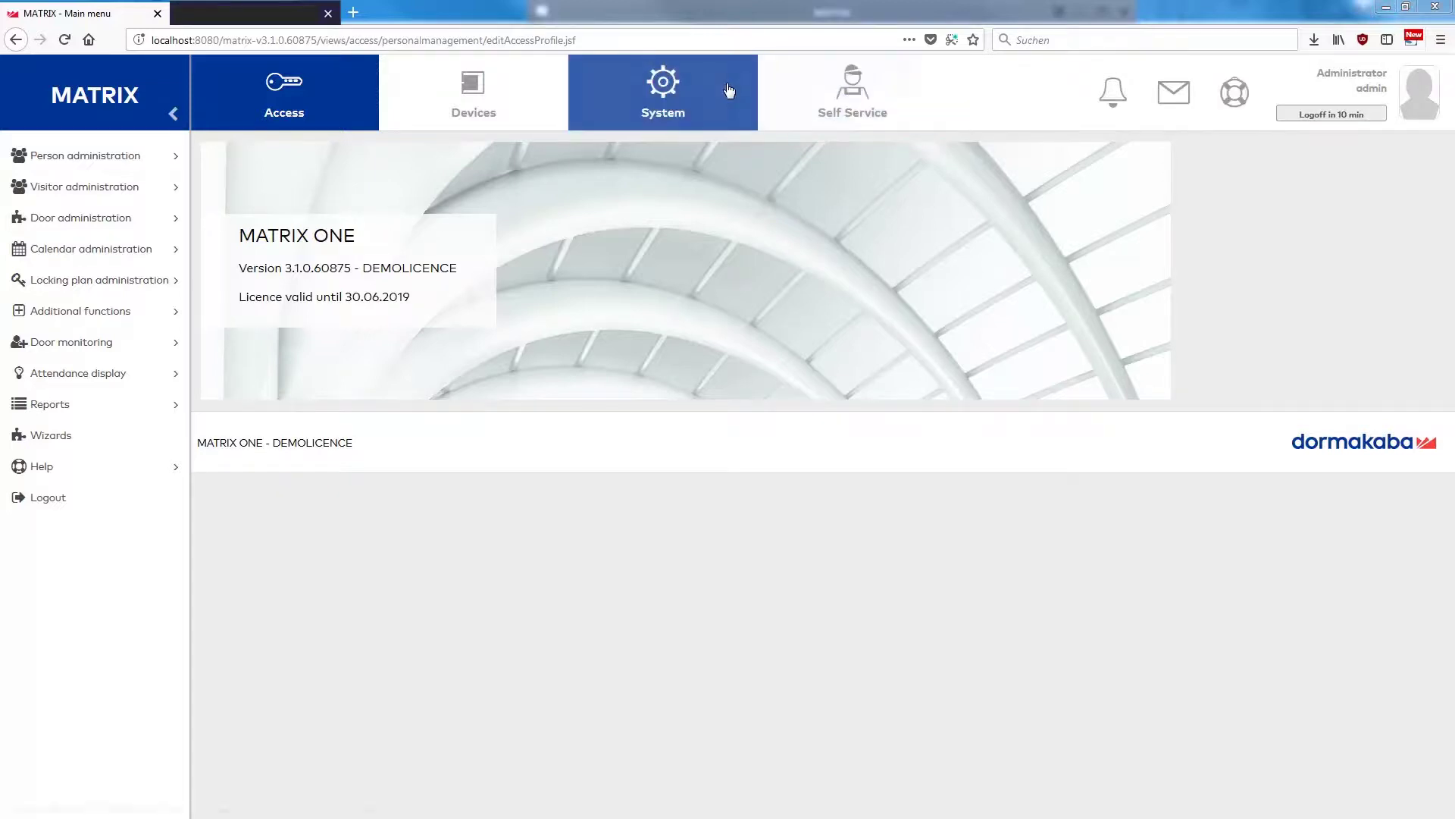
Step: Set system parameter 91 Room zones, under Access > Security areas/room zones, to 1 and save it
left_click(679, 92)
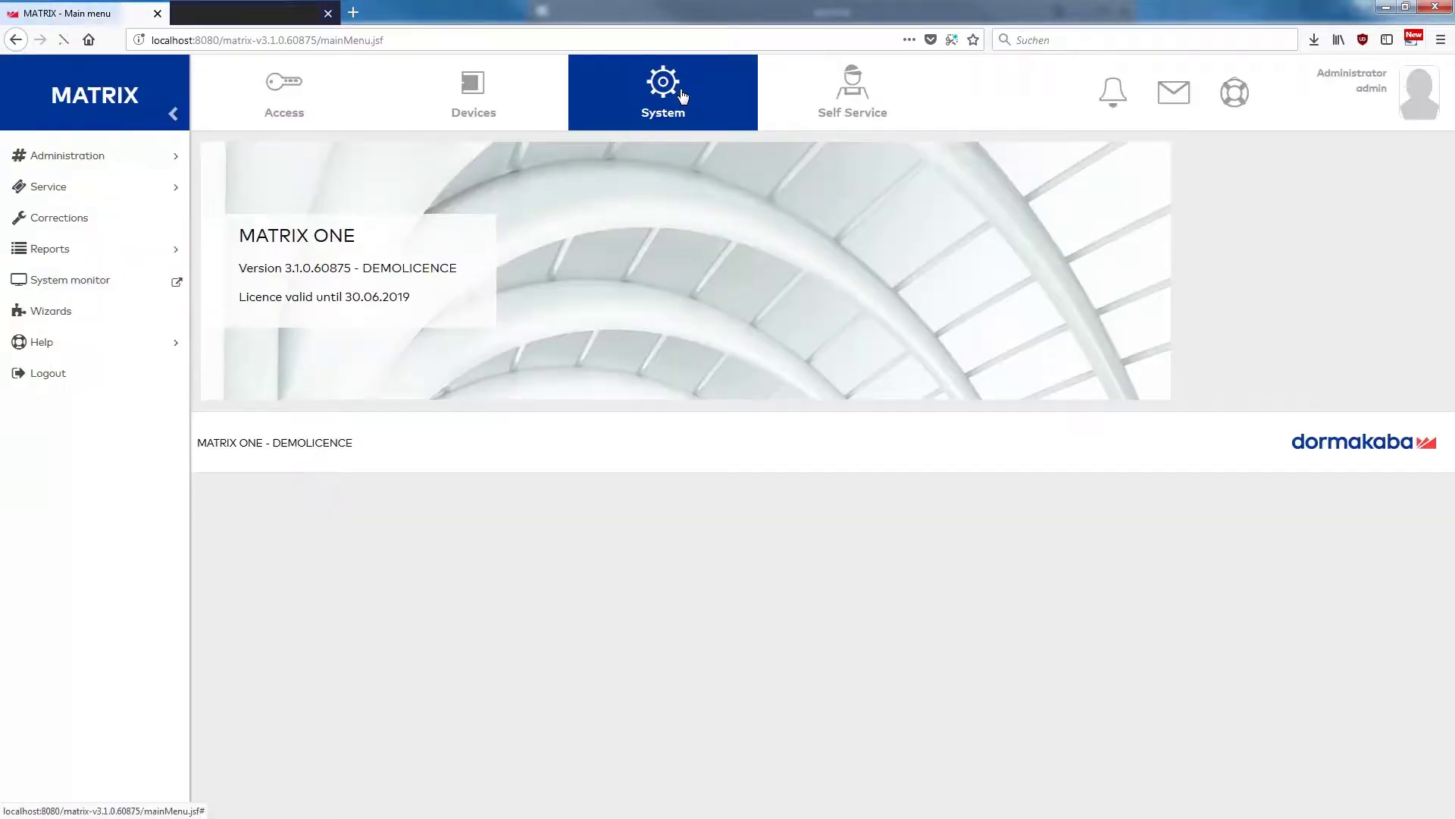
left_click(150, 157)
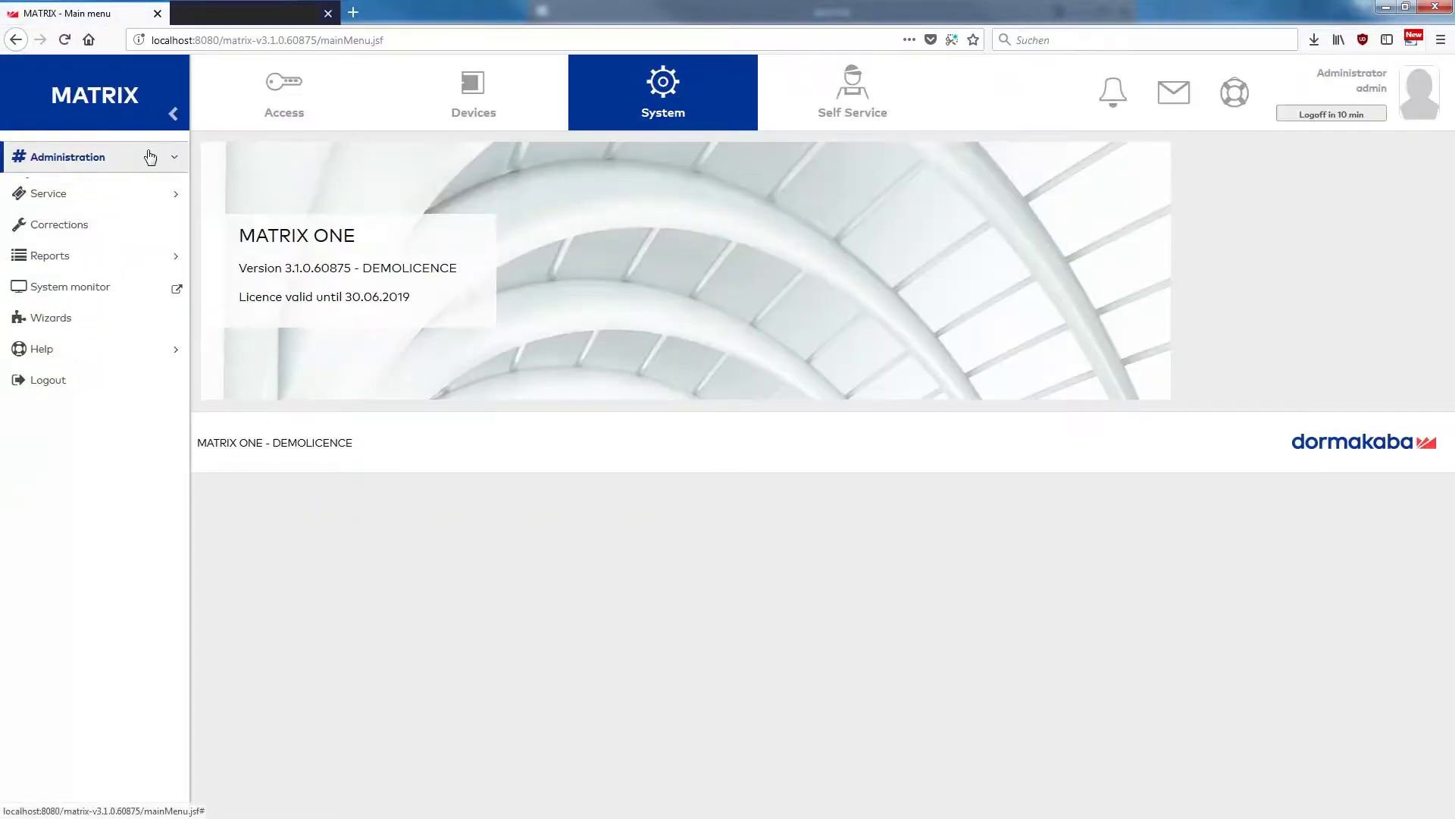
left_click(127, 381)
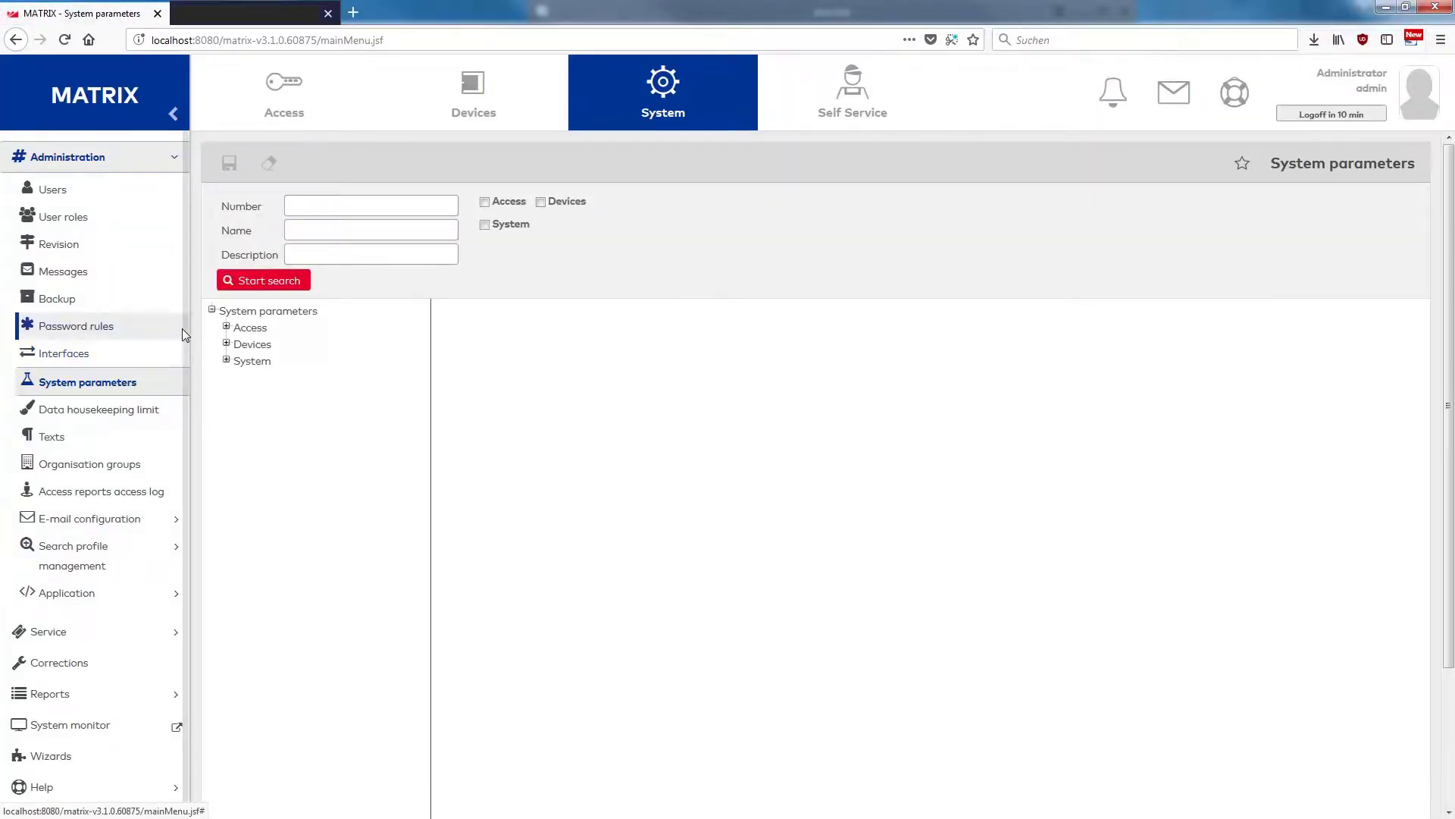
left_click(225, 328)
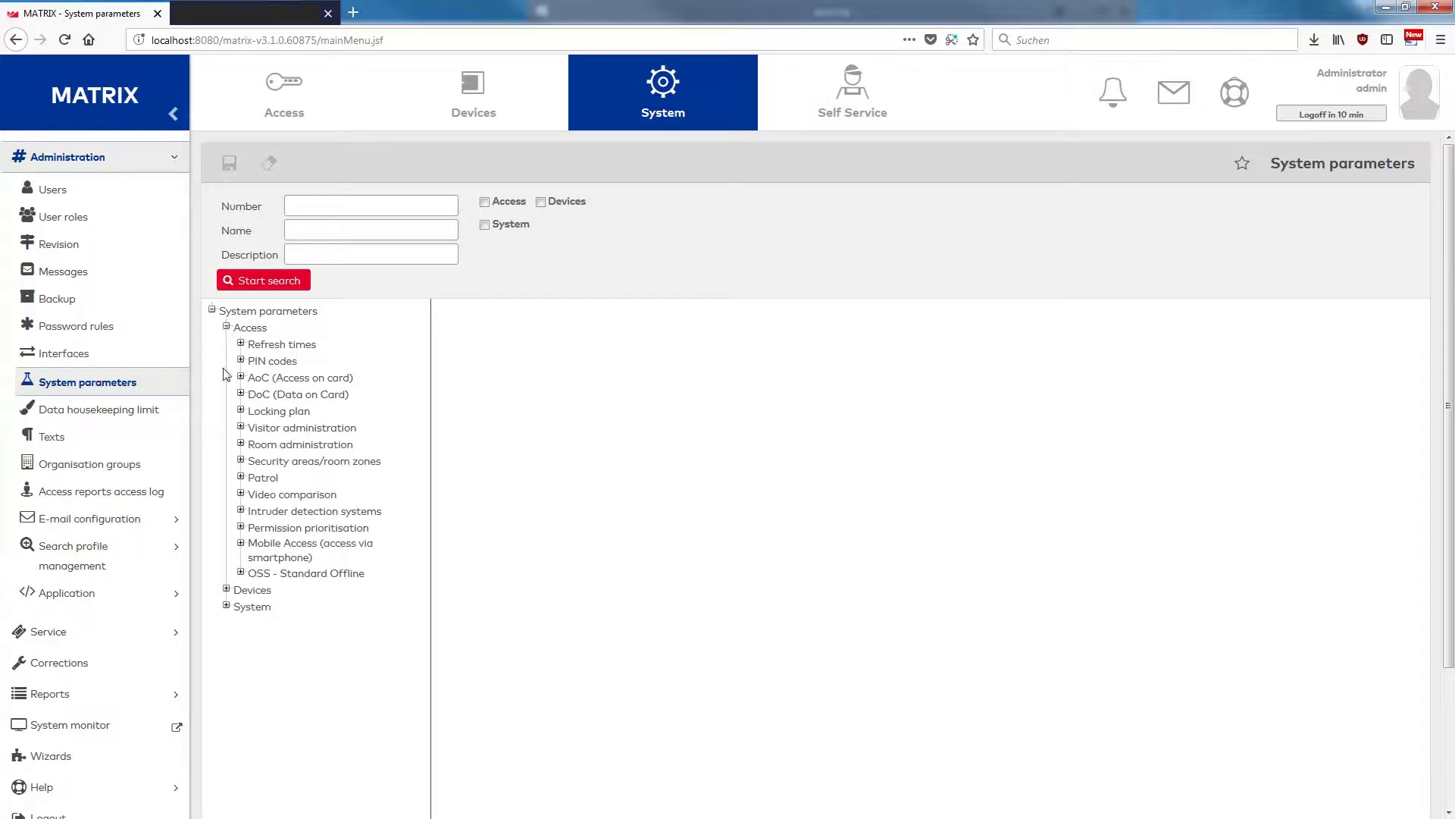
left_click(242, 461)
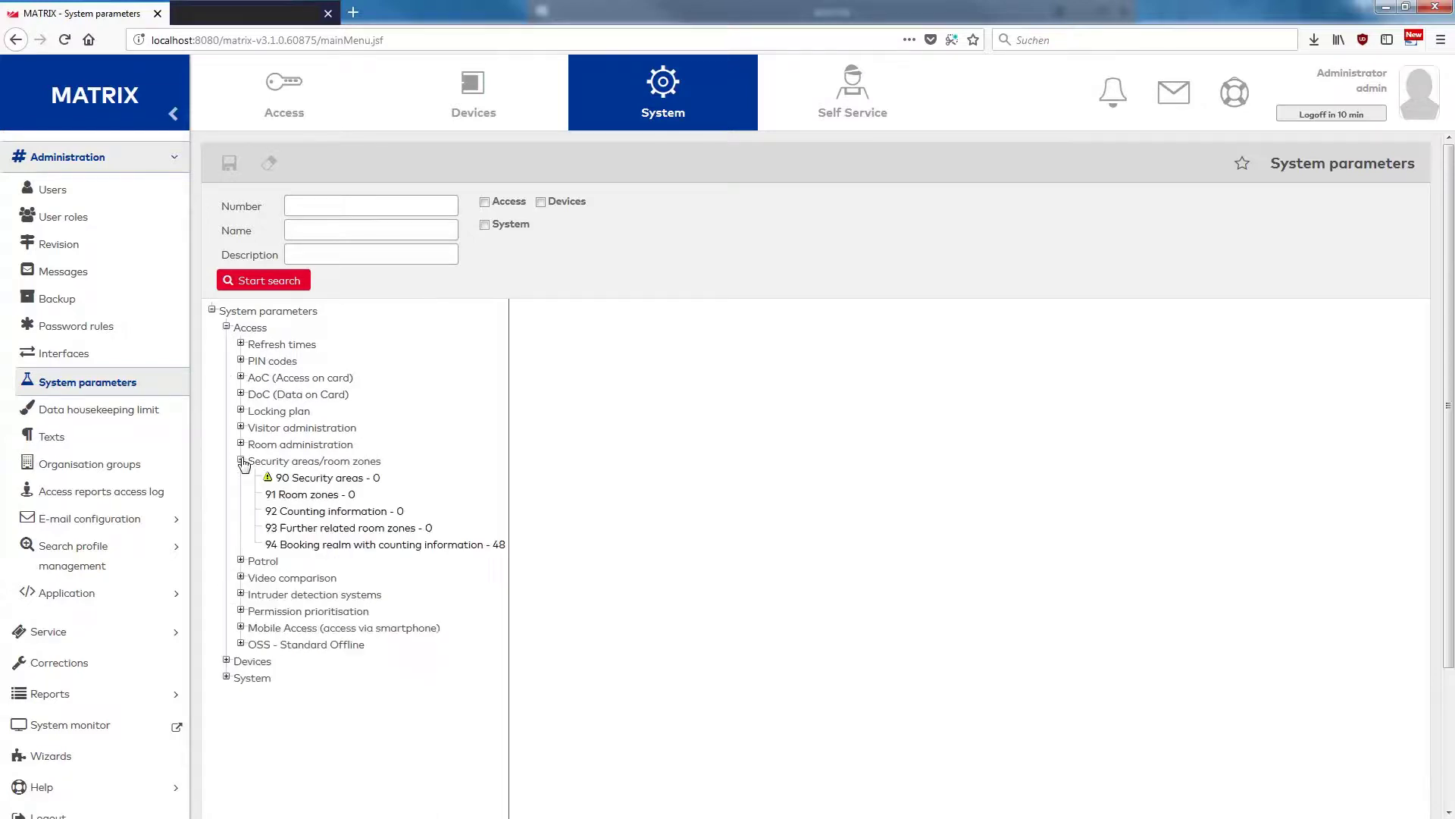
left_click(304, 498)
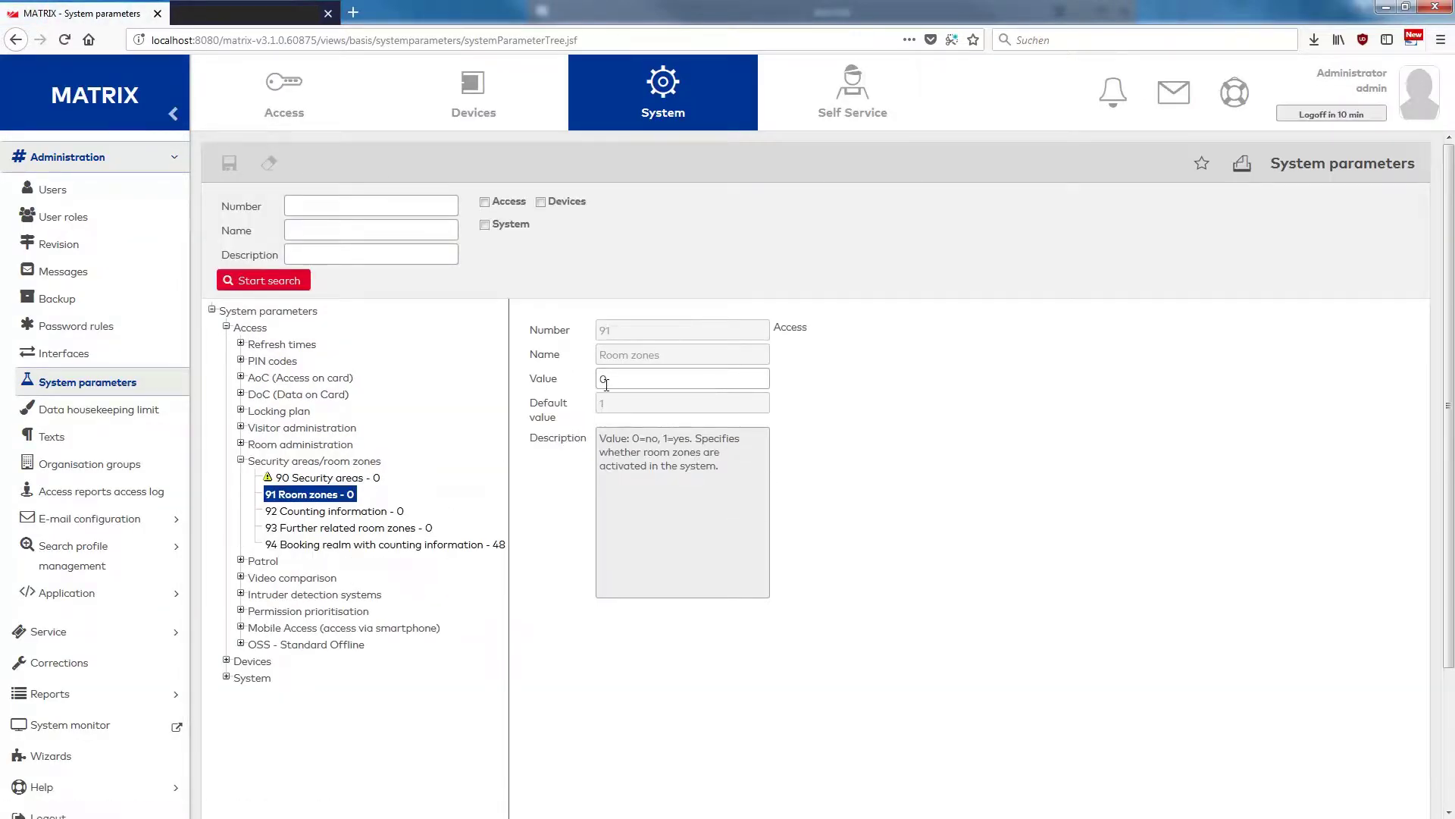
left_click(617, 380)
key("BackSpace")
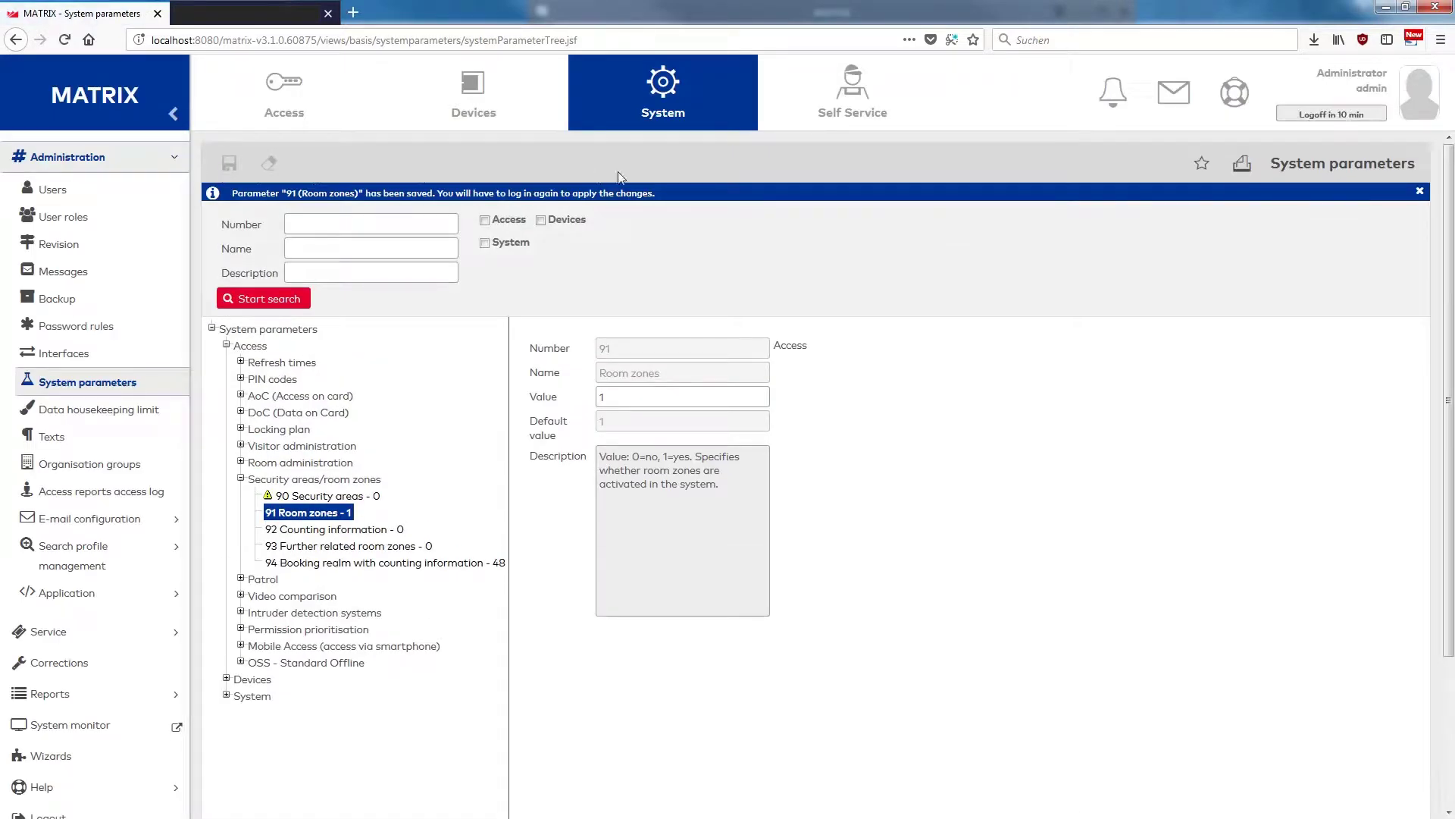
Step: Log out and log back in to apply the changed room zones parameter
left_click(1322, 126)
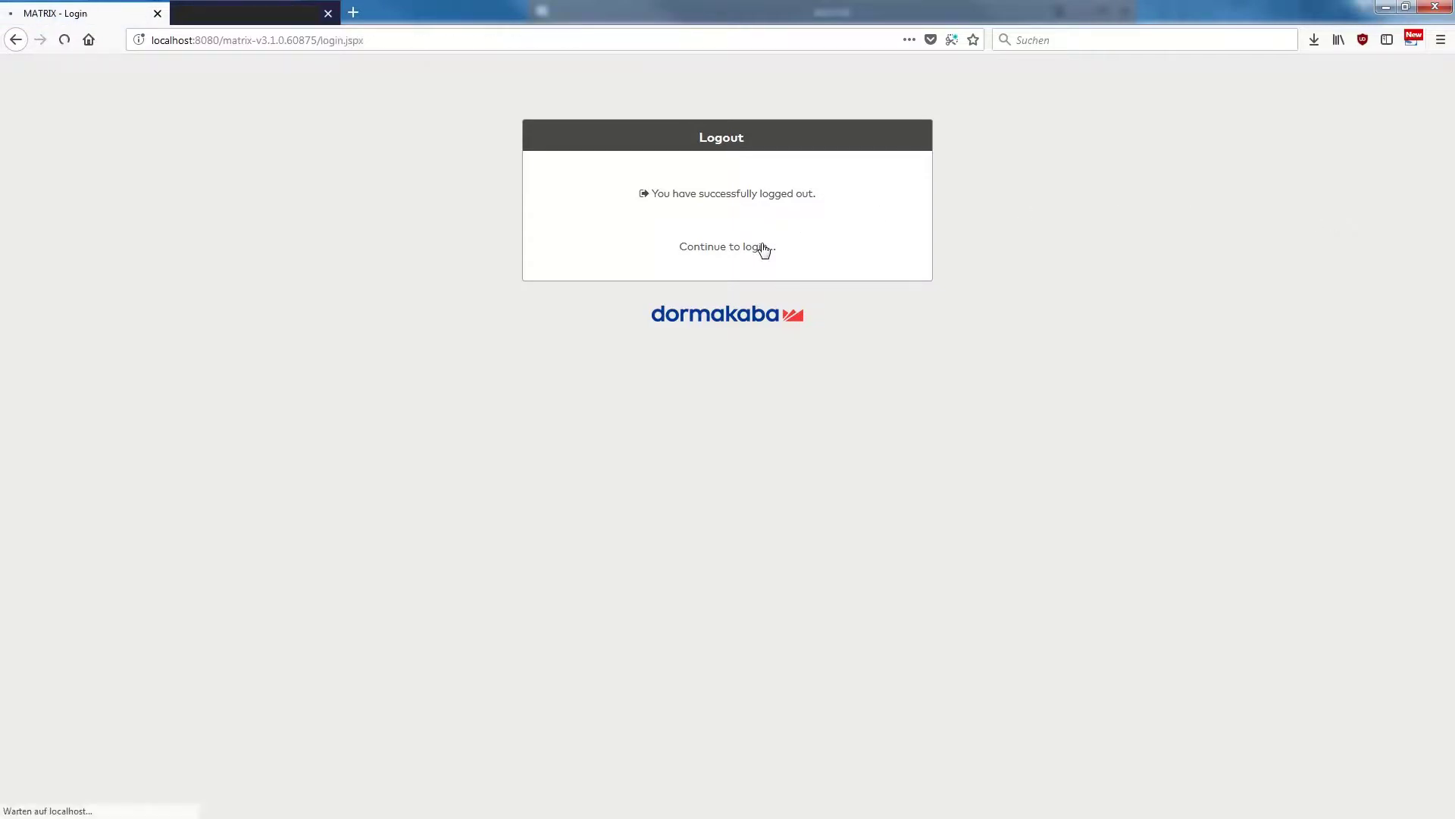
left_click(745, 297)
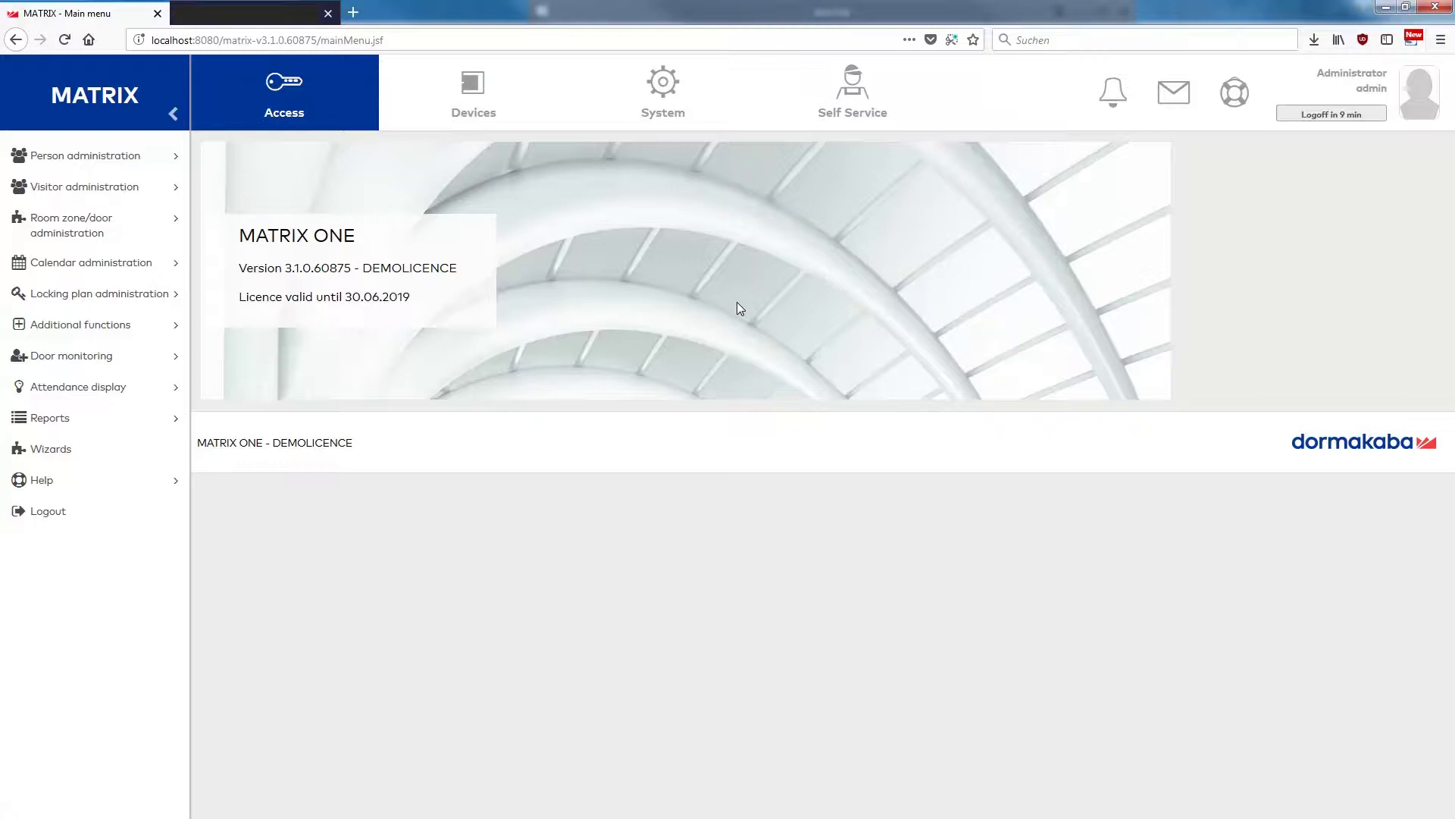
Step: Start a copy of device 1000 - AM 92 30 T Terminal together with its two readers
left_click(480, 103)
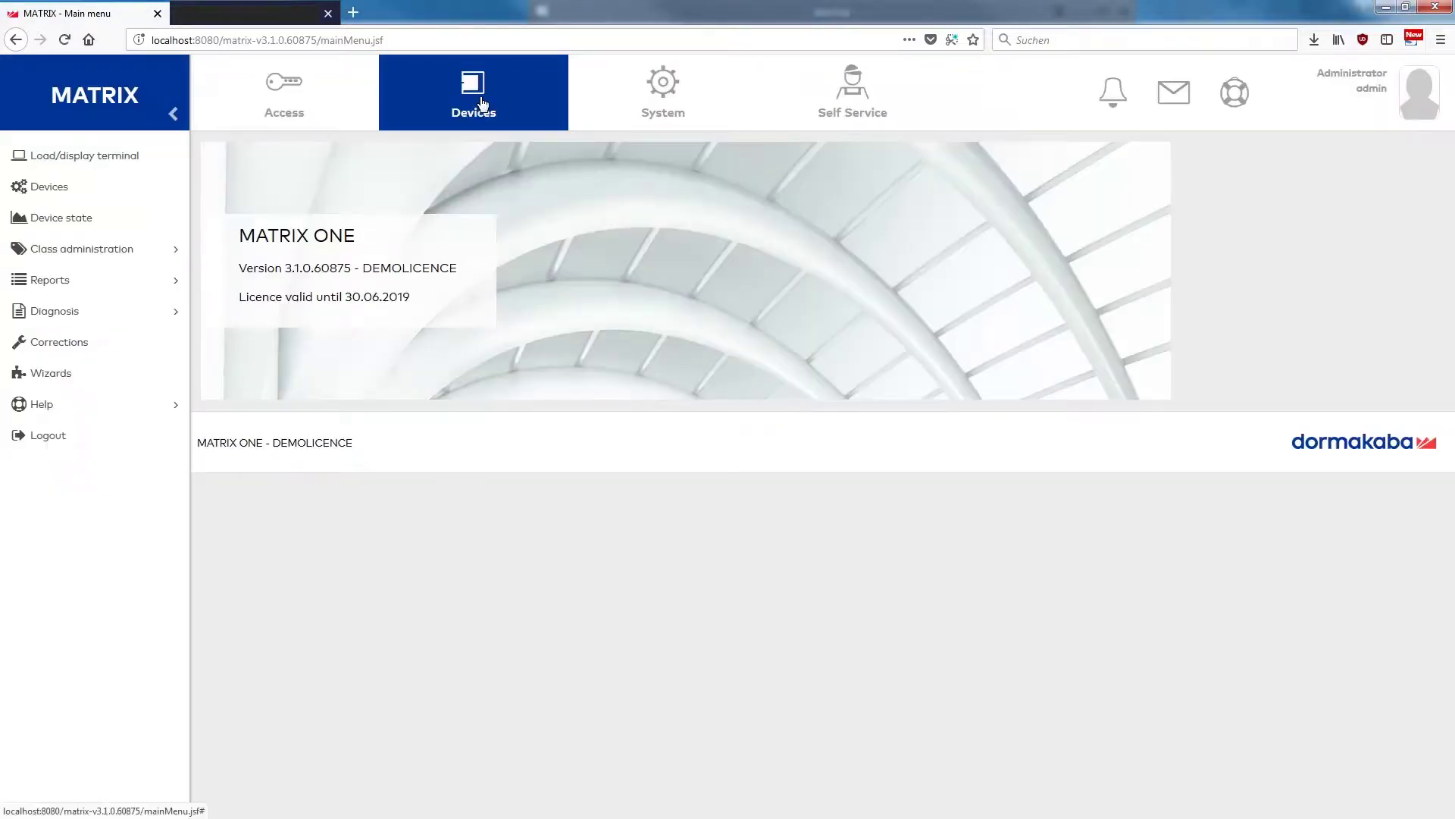
left_click(144, 197)
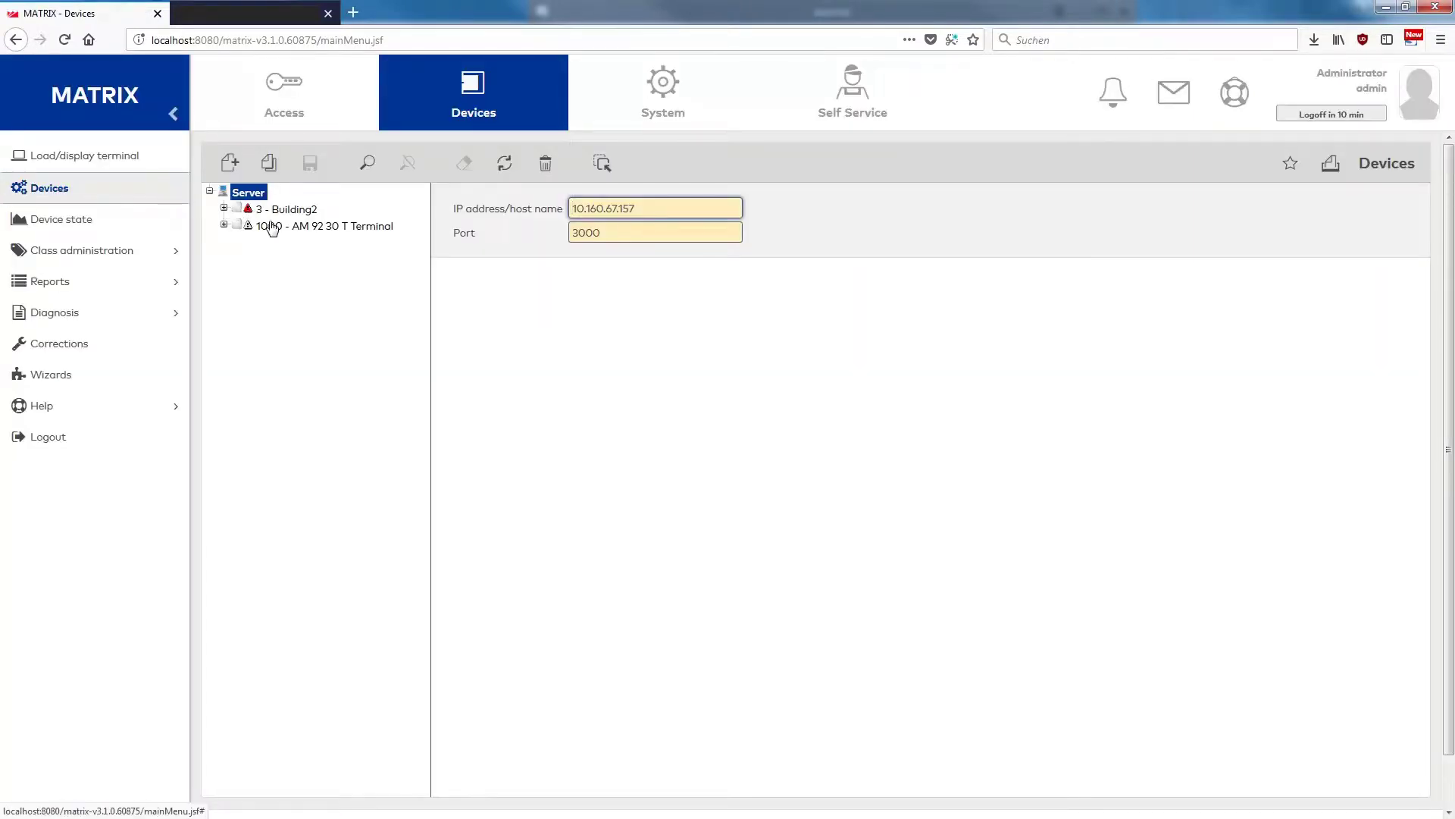
left_click(272, 226)
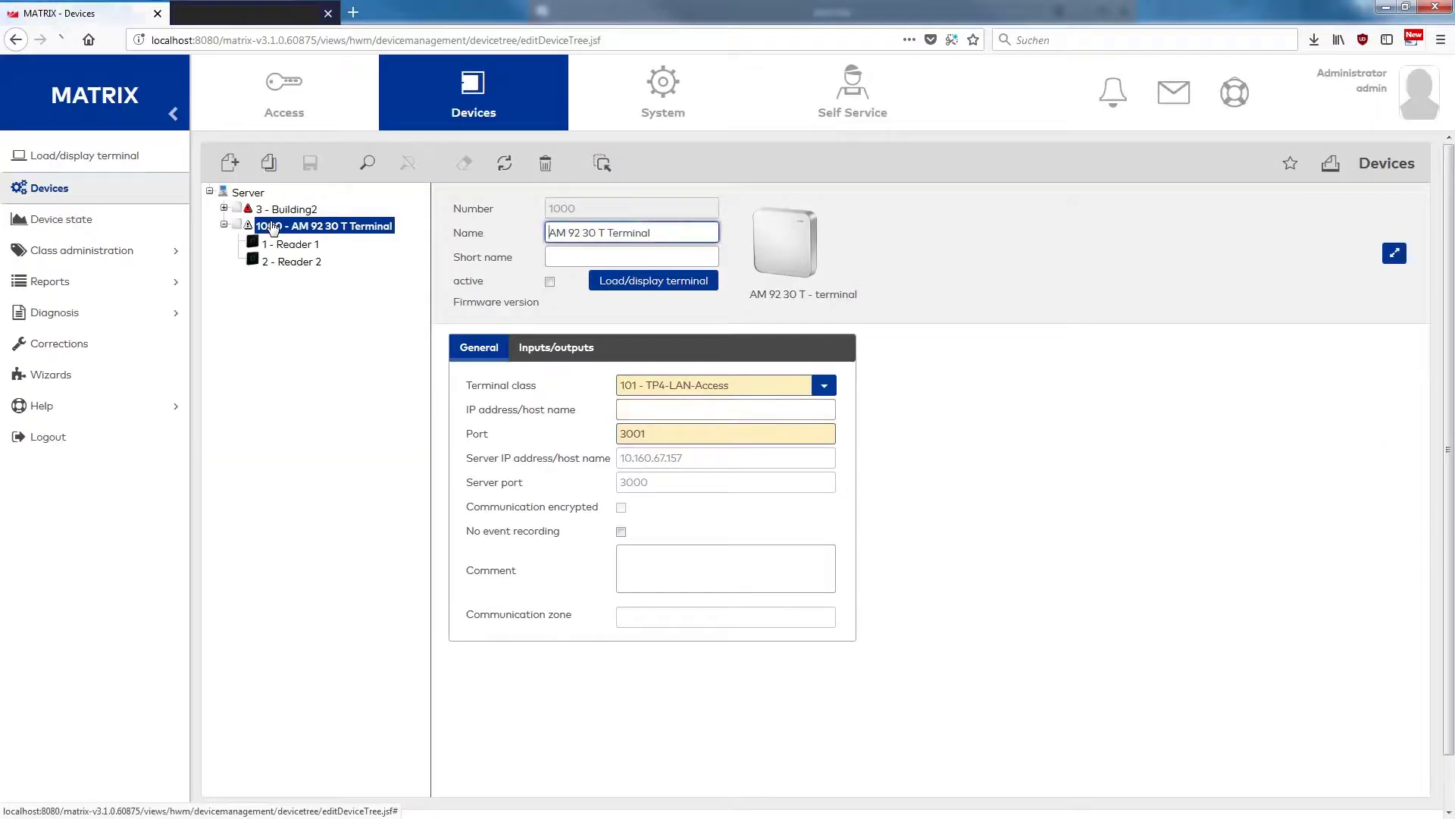
left_click(270, 165)
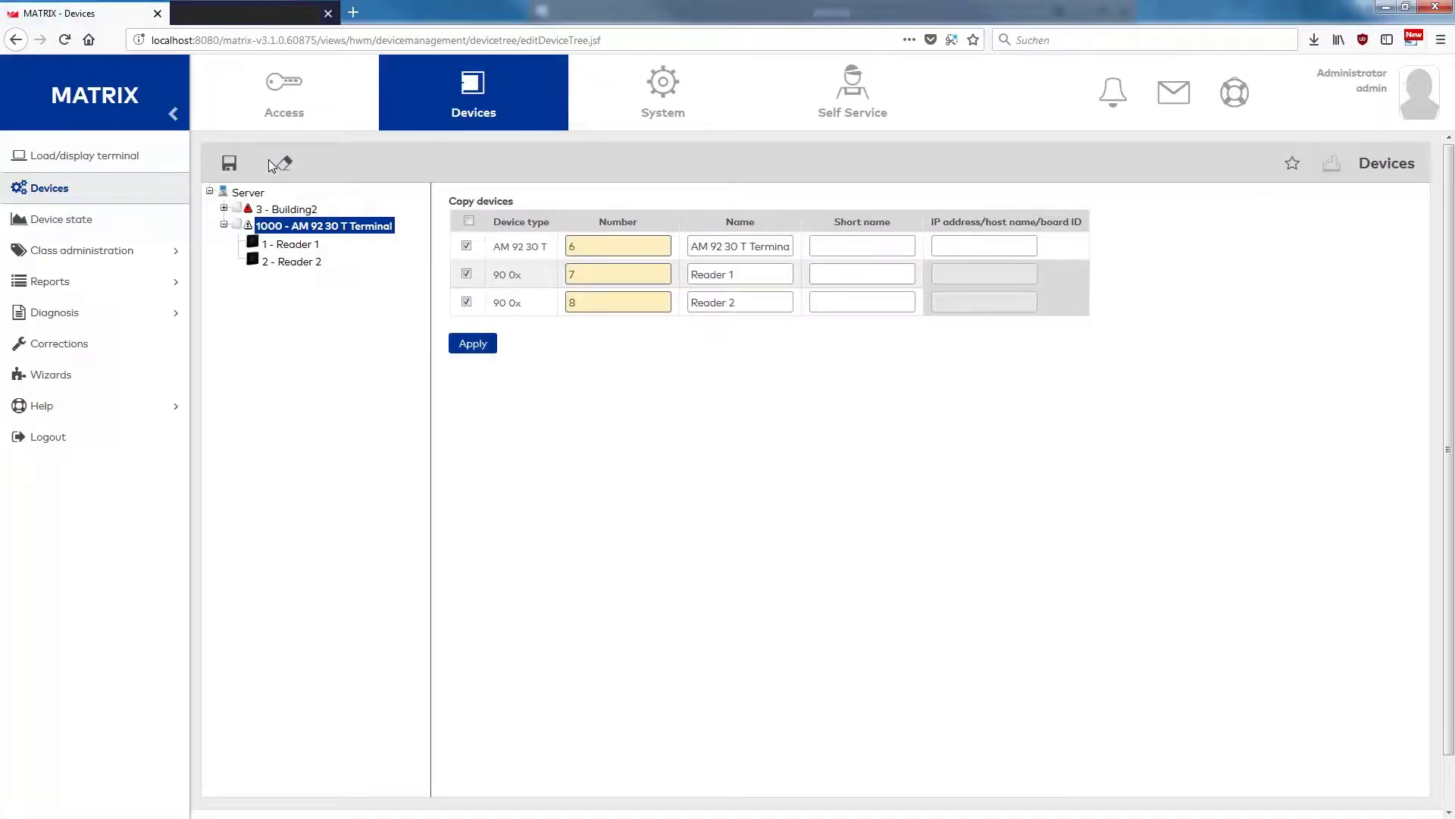
Step: Give the copied terminal number 2000, name Main Entrance, short name Main and IP address 10.160.67.200
left_click(592, 243)
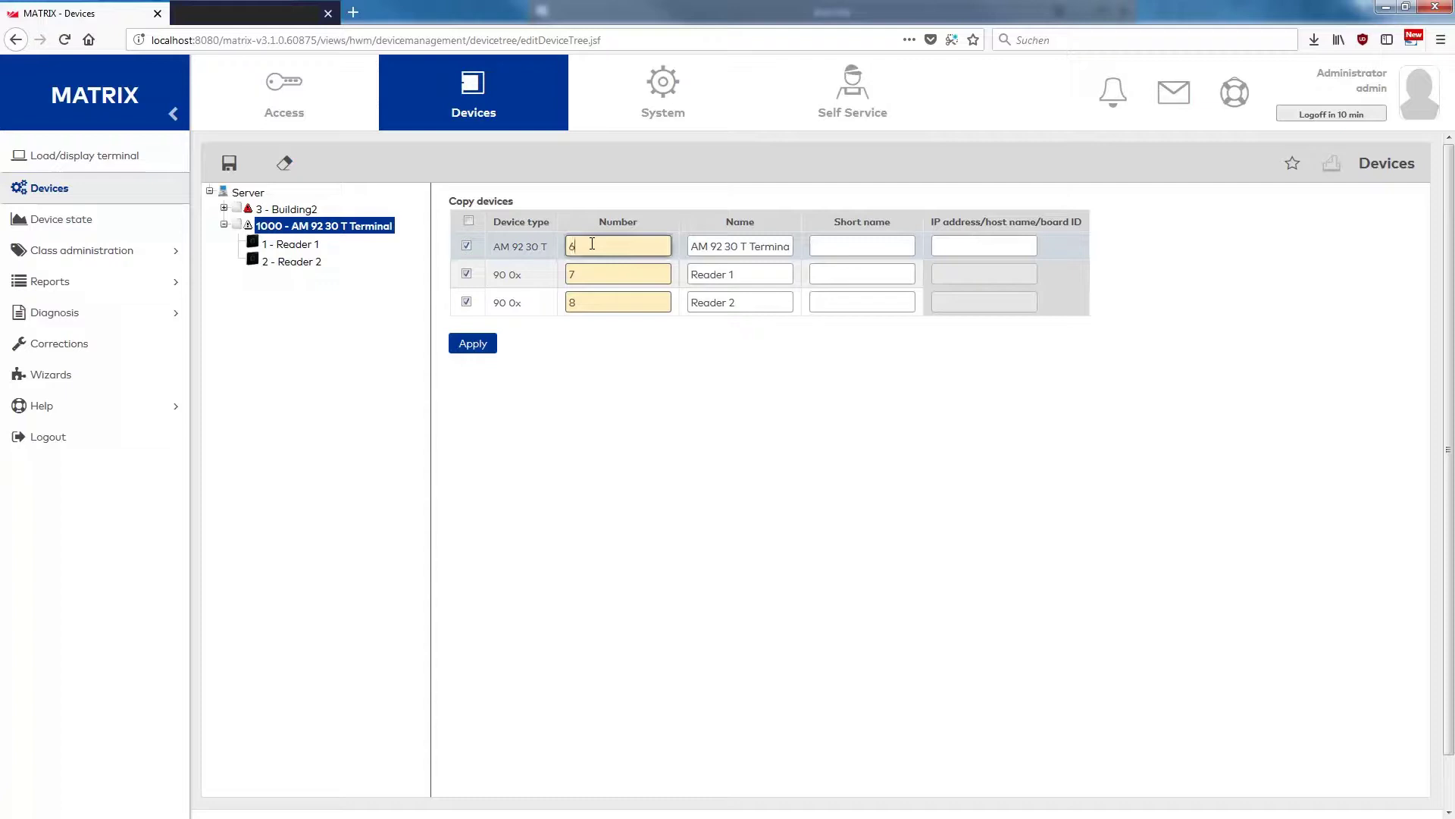
type("2000")
key("Tab")
type("Main Entrance")
key("Tab")
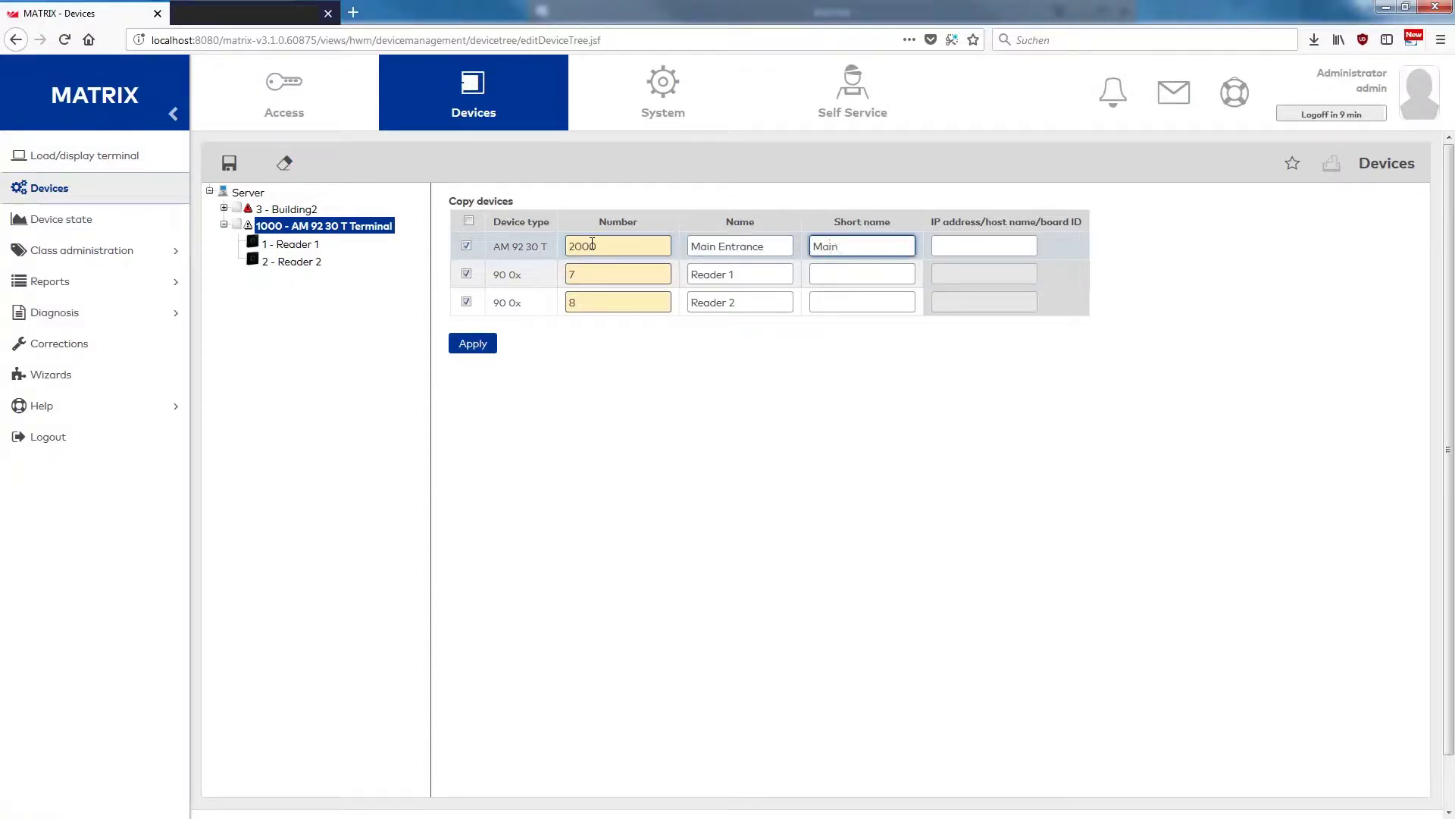
key("Tab")
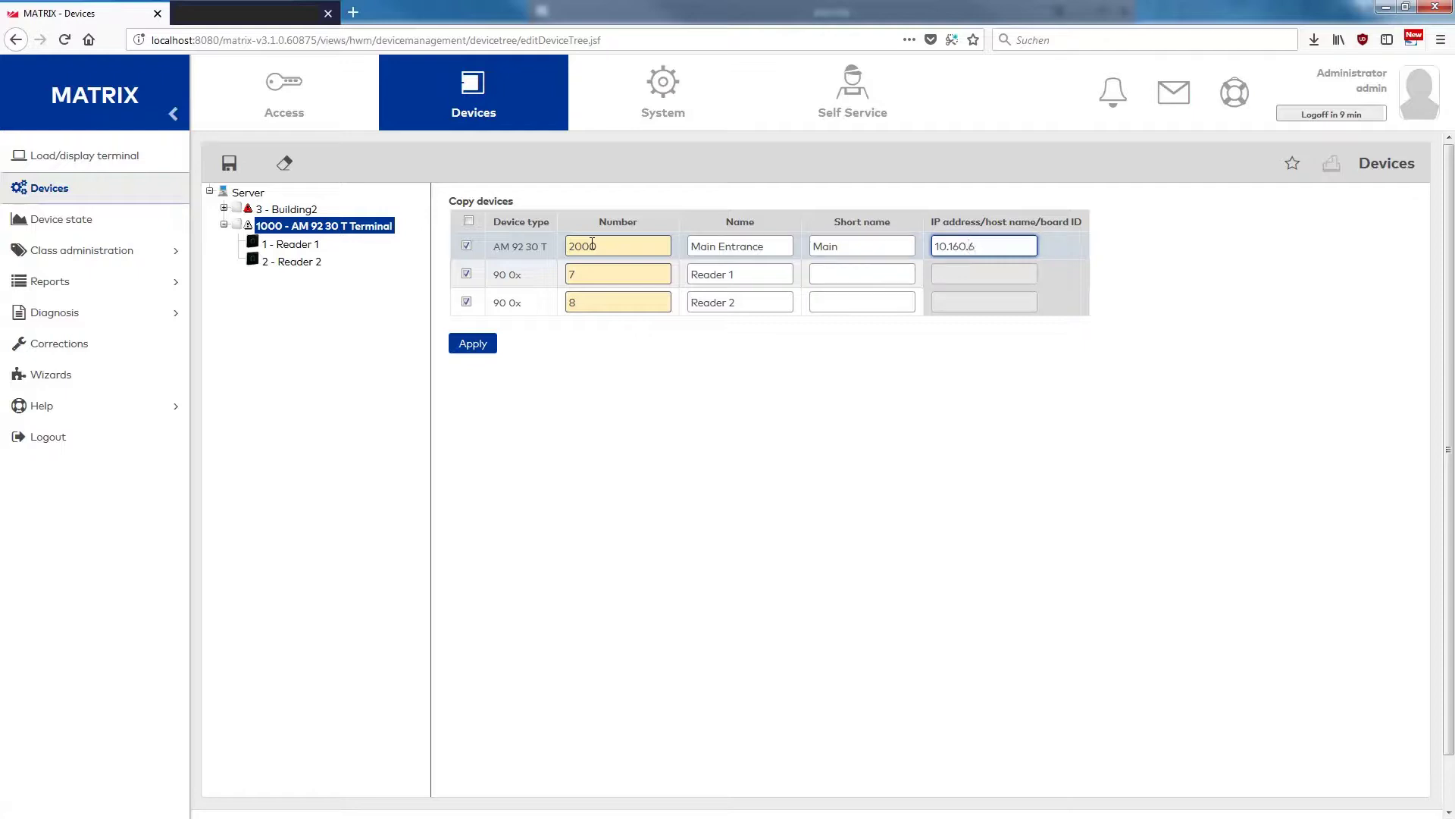
type("10.160.67.200")
Step: Give the copy of Reader 1 the number 2001, name Reader IN and short name IN
key("Tab")
key("Tab")
type("2")
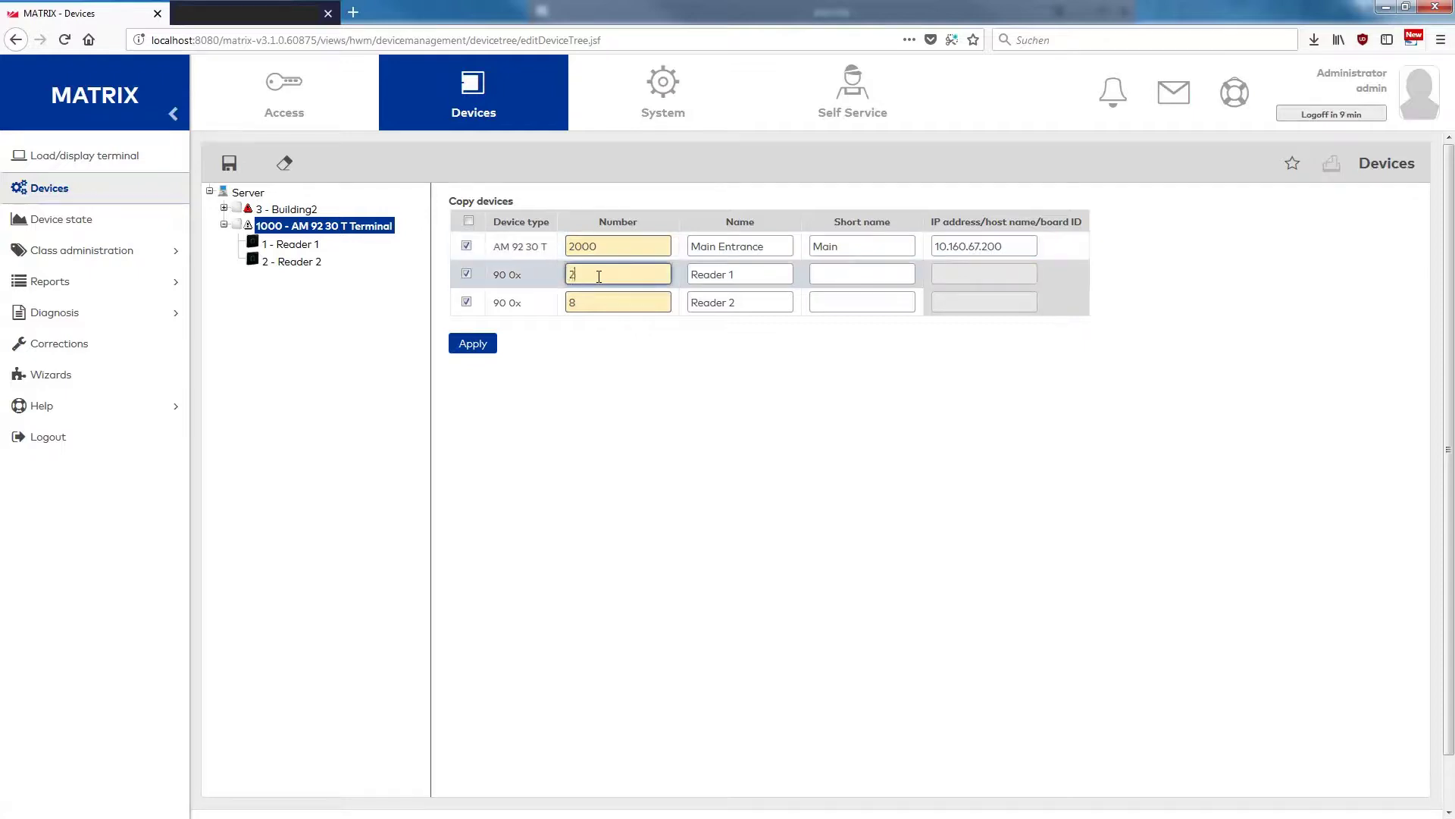
key("Tab")
key("BackSpace")
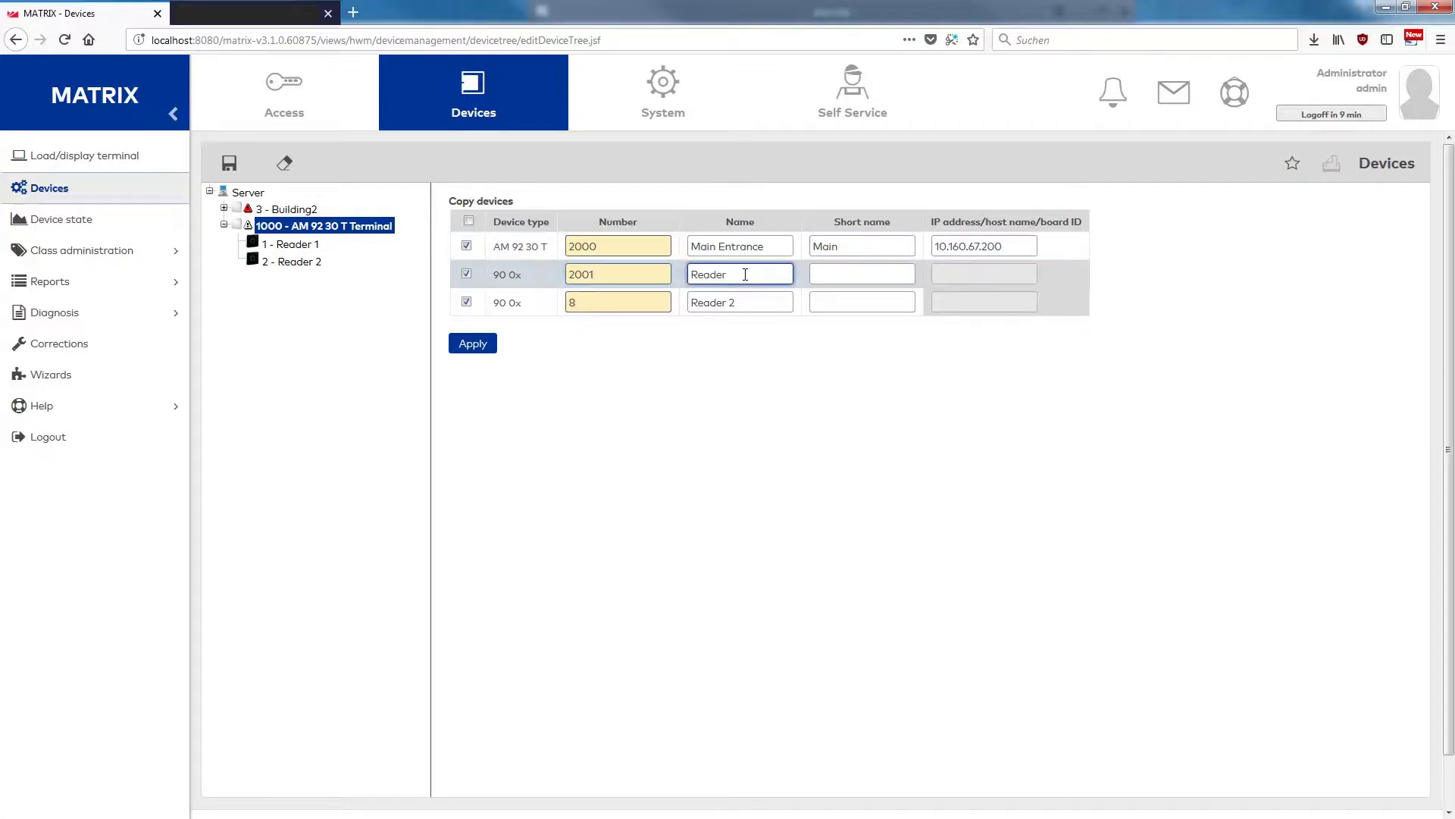
type("IN")
left_click(834, 271)
type("IN")
Step: Give the copy of Reader 2 the number 2002, name Reader OUT and short name OUT, and save the copied devices
key("Tab")
key("Tab")
type("2002")
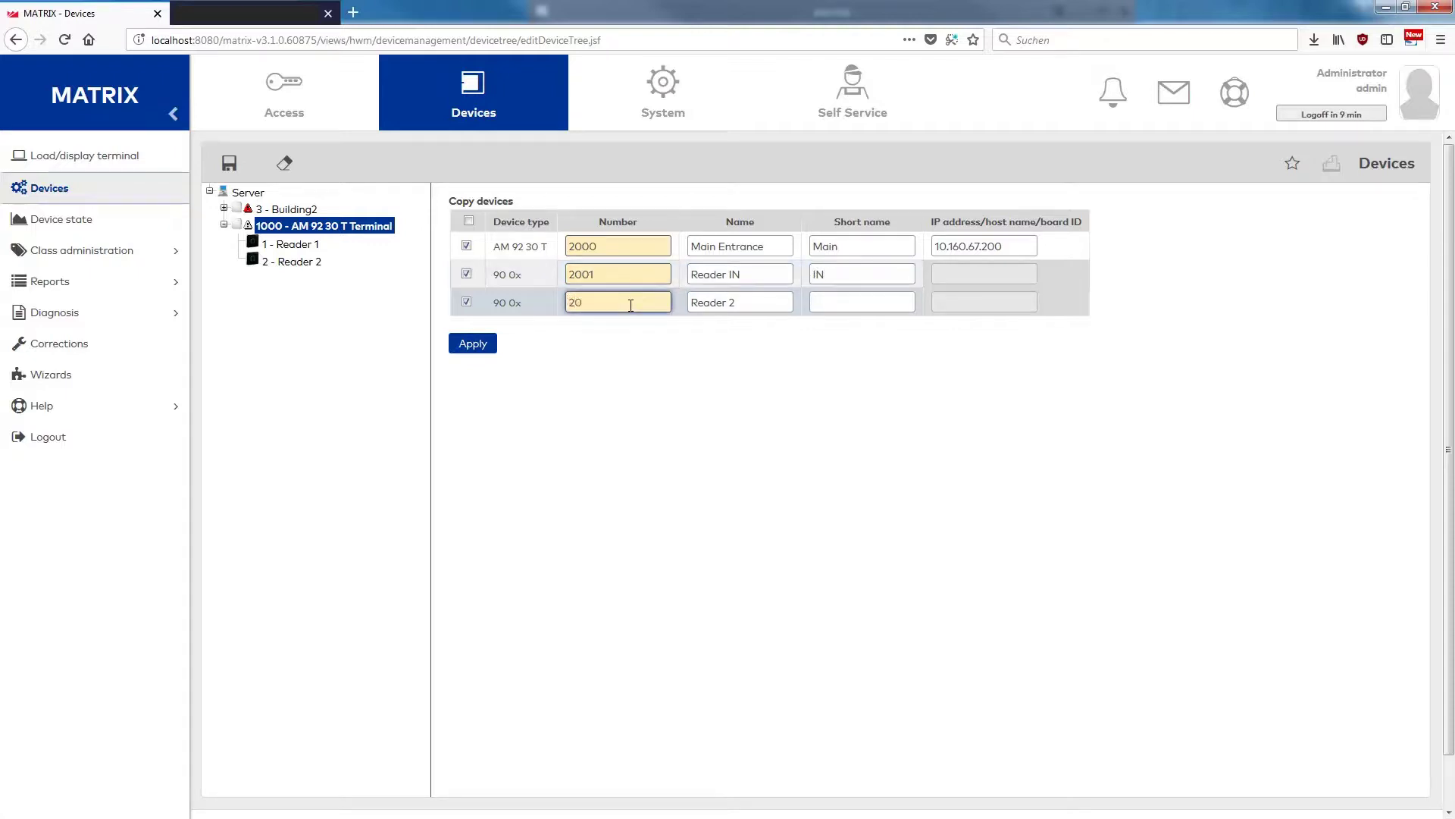
key("Tab")
key("BackSpace")
type("OUT")
left_click(828, 303)
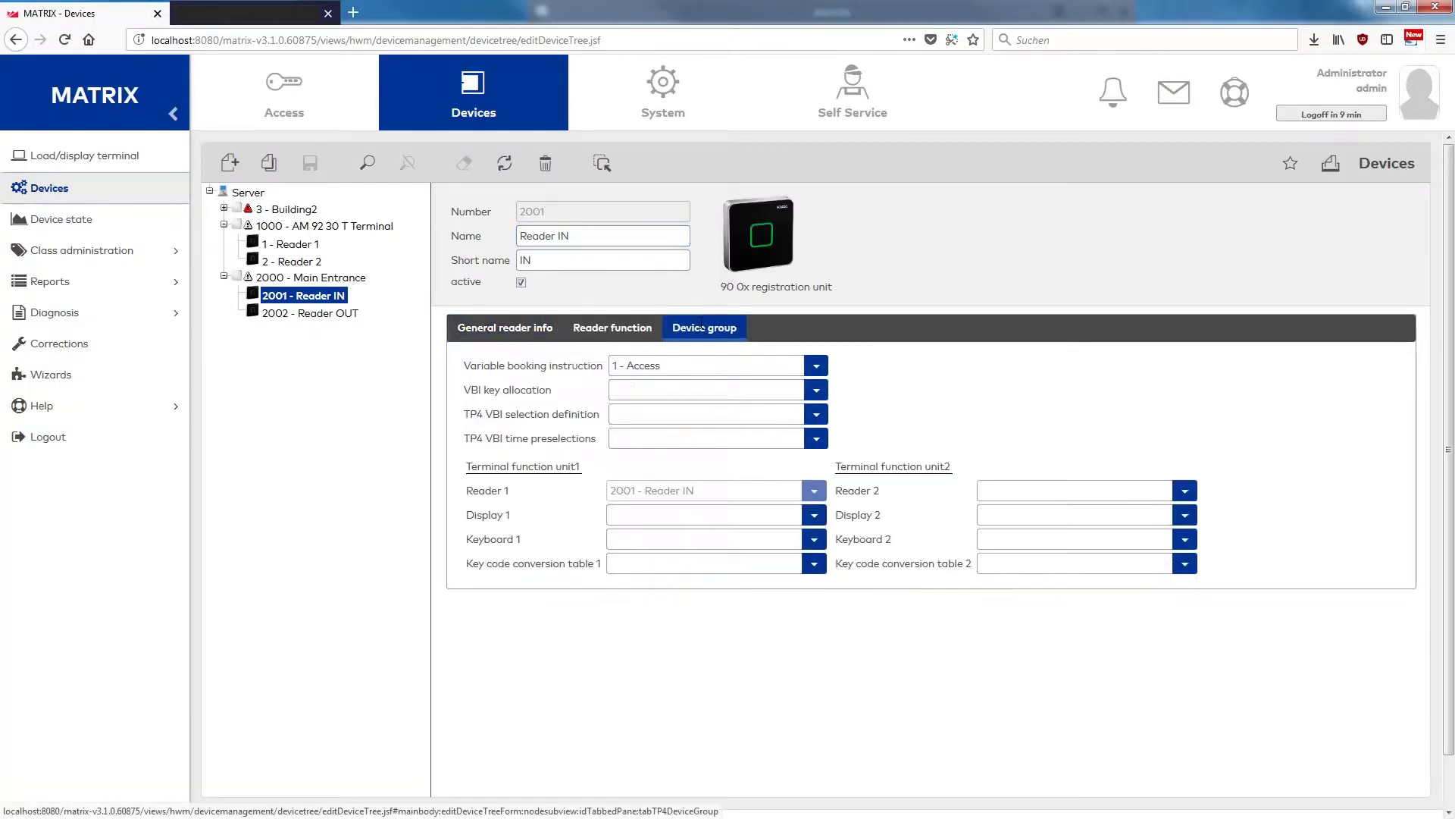
Step: Set the variable booking instruction of Reader IN (2001) to 7 - Access IN
left_click(817, 368)
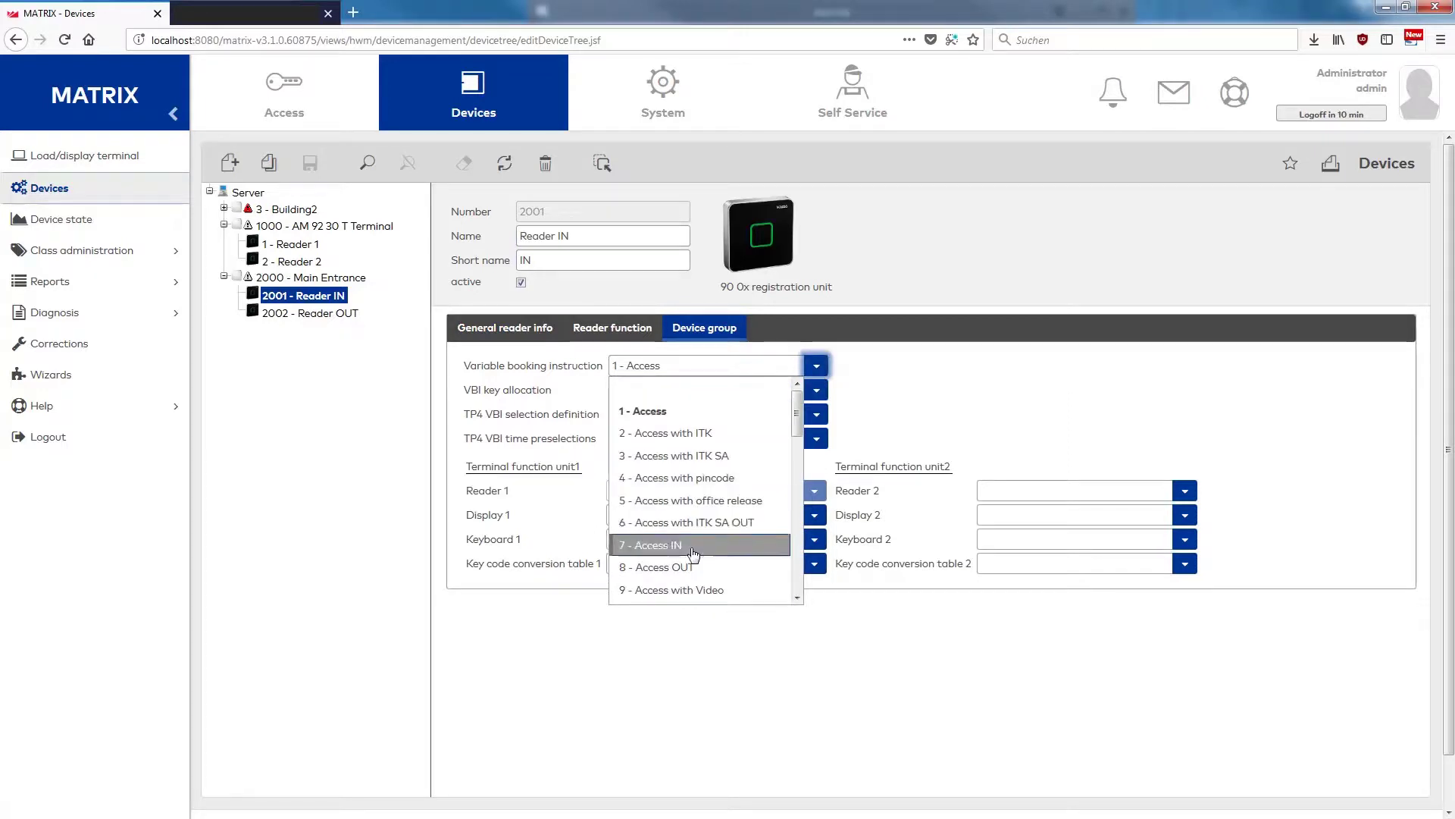
left_click(692, 547)
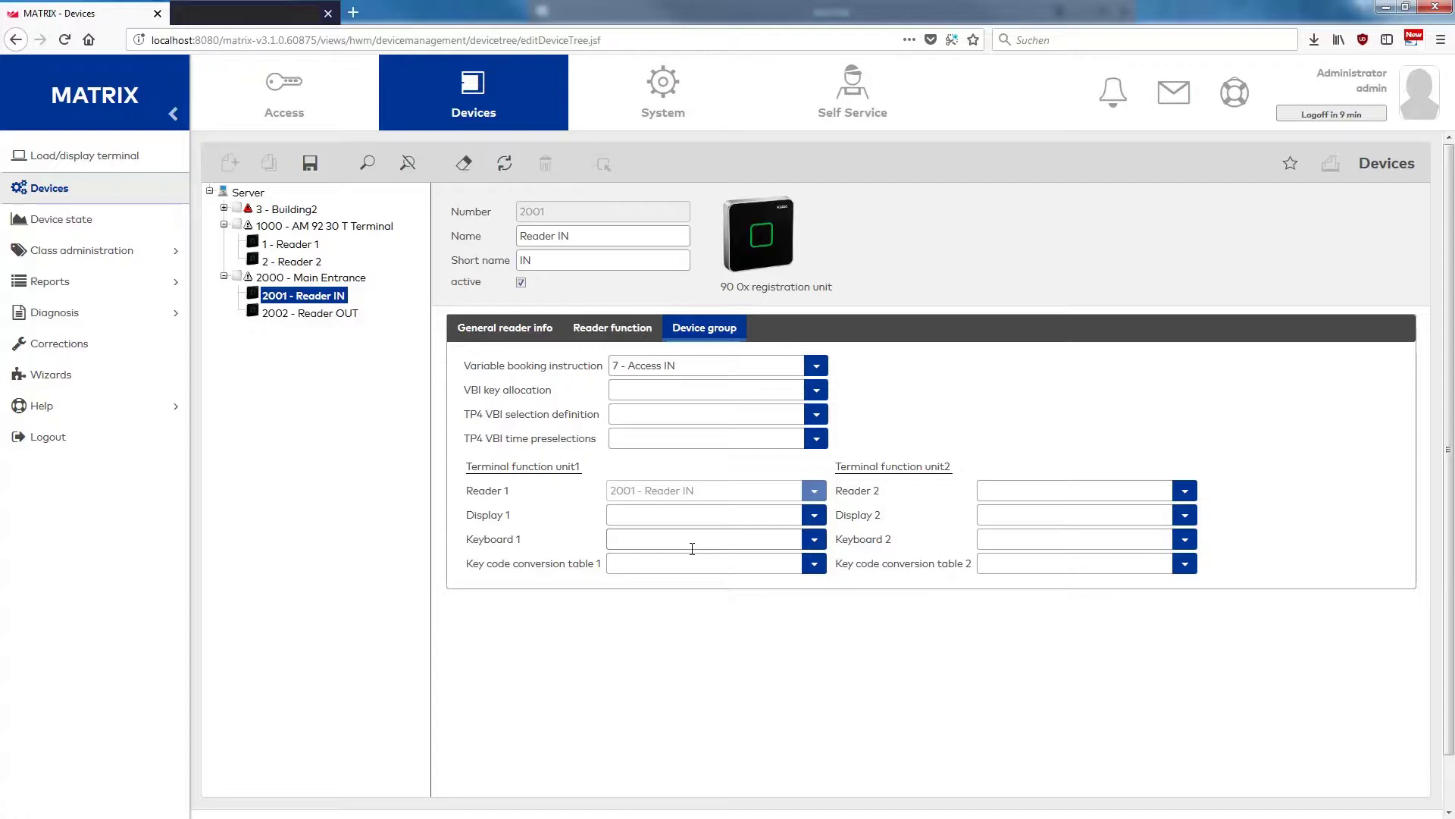
Step: Set Reader IN's door handle contact input to 2000 Intern - Input 4 and reader actuation input to 2000 Intern - Input 3, then save
left_click(628, 334)
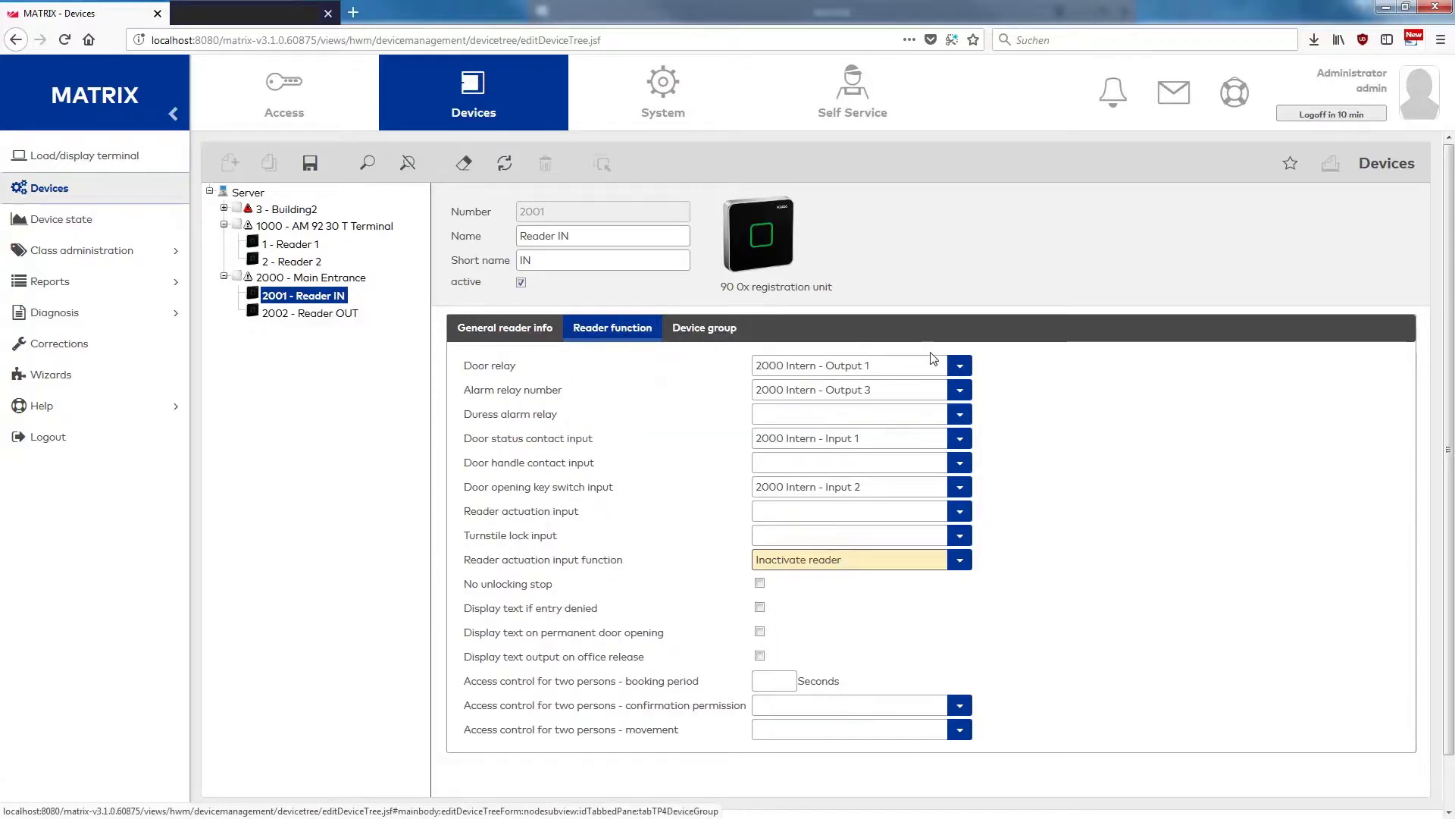
left_click(959, 463)
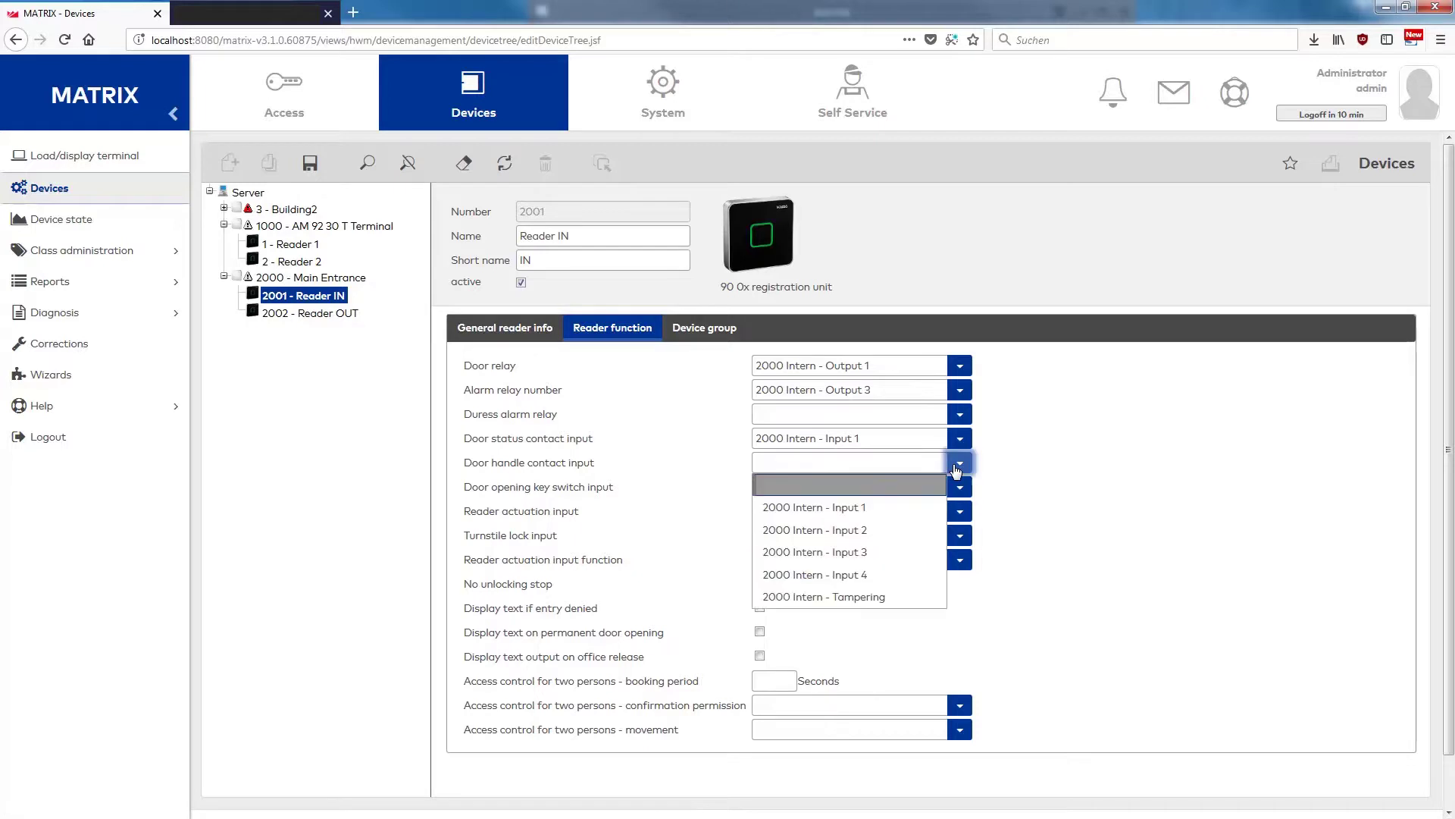
left_click(853, 575)
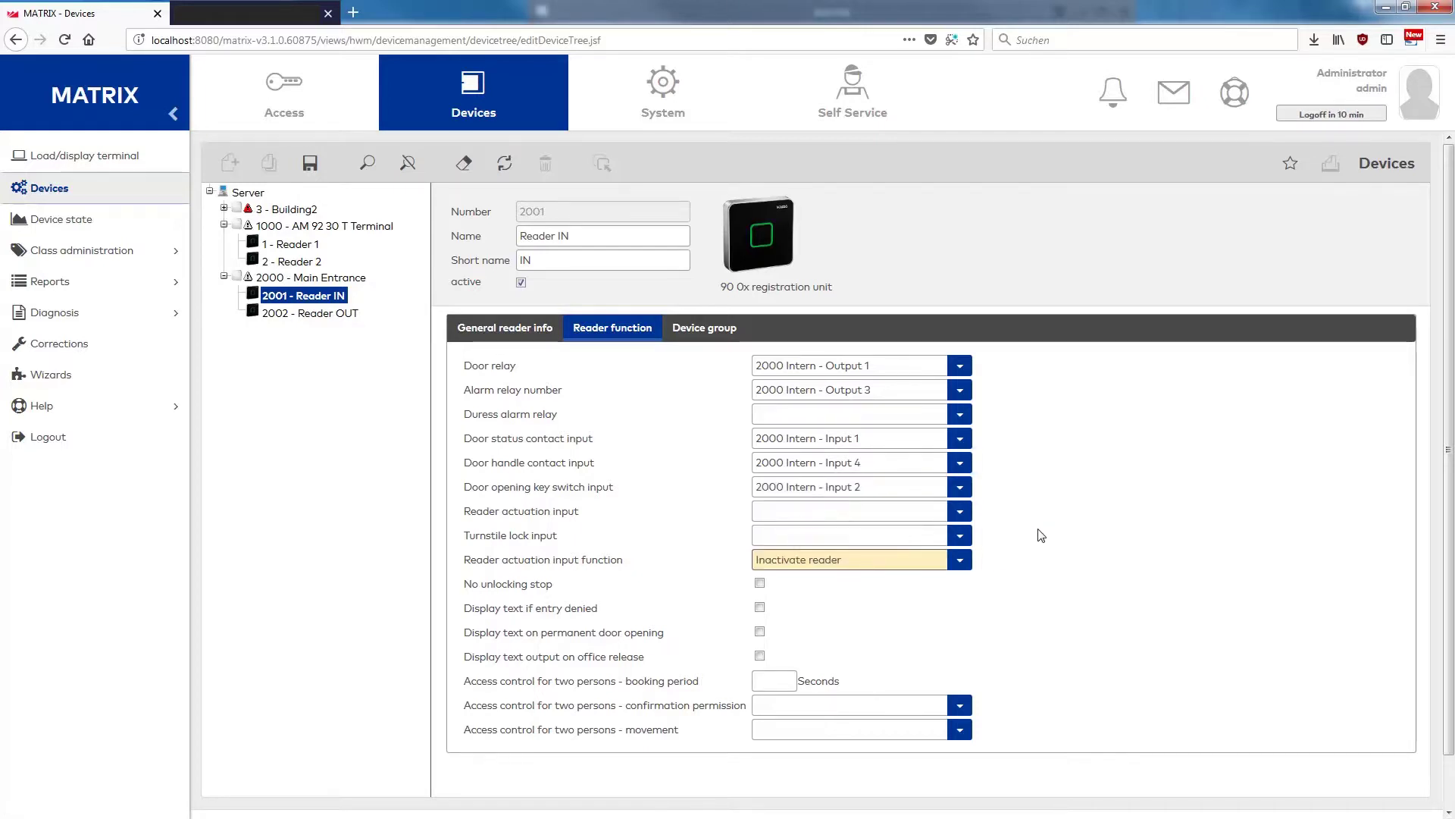
left_click(960, 511)
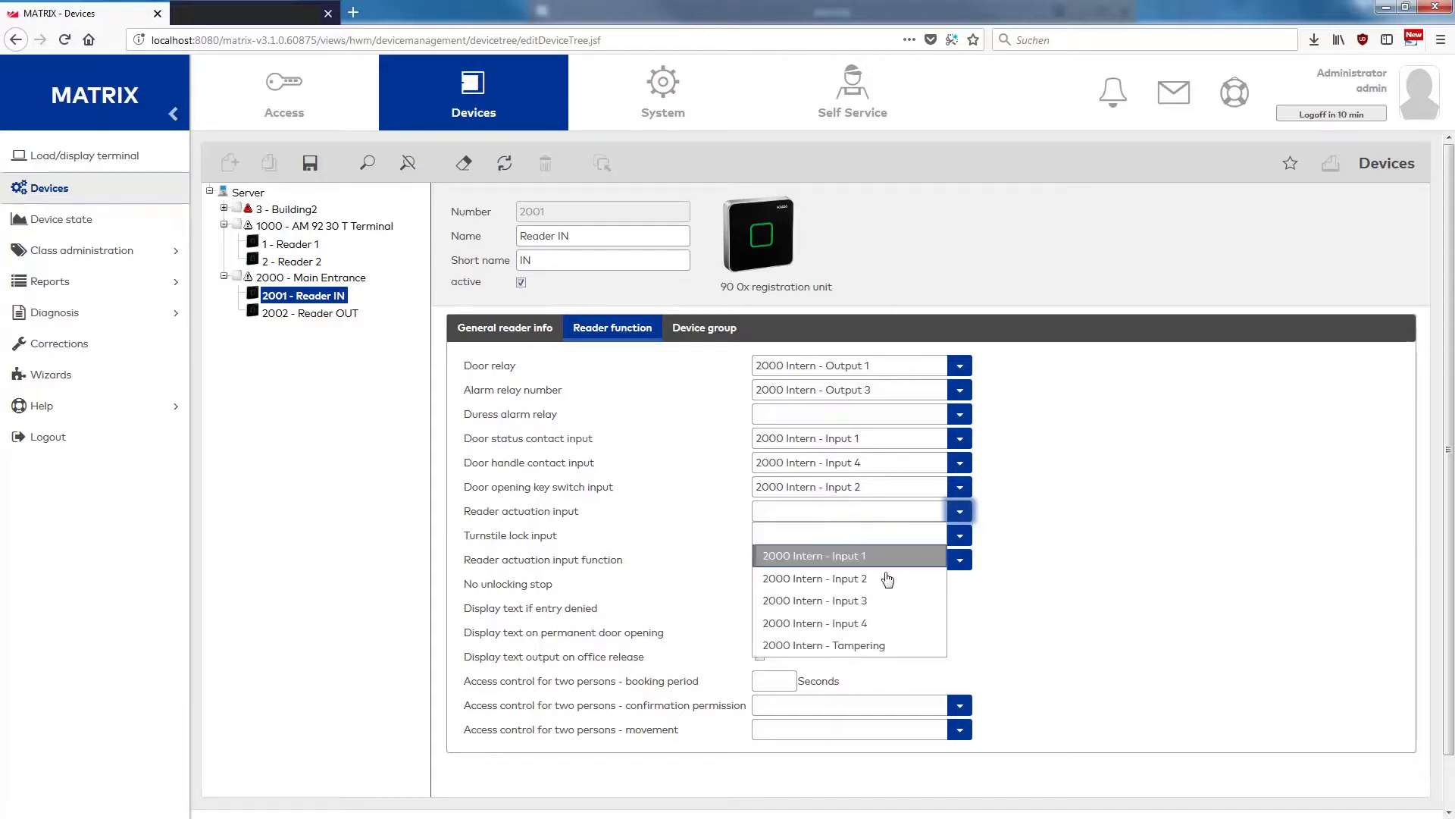
left_click(881, 599)
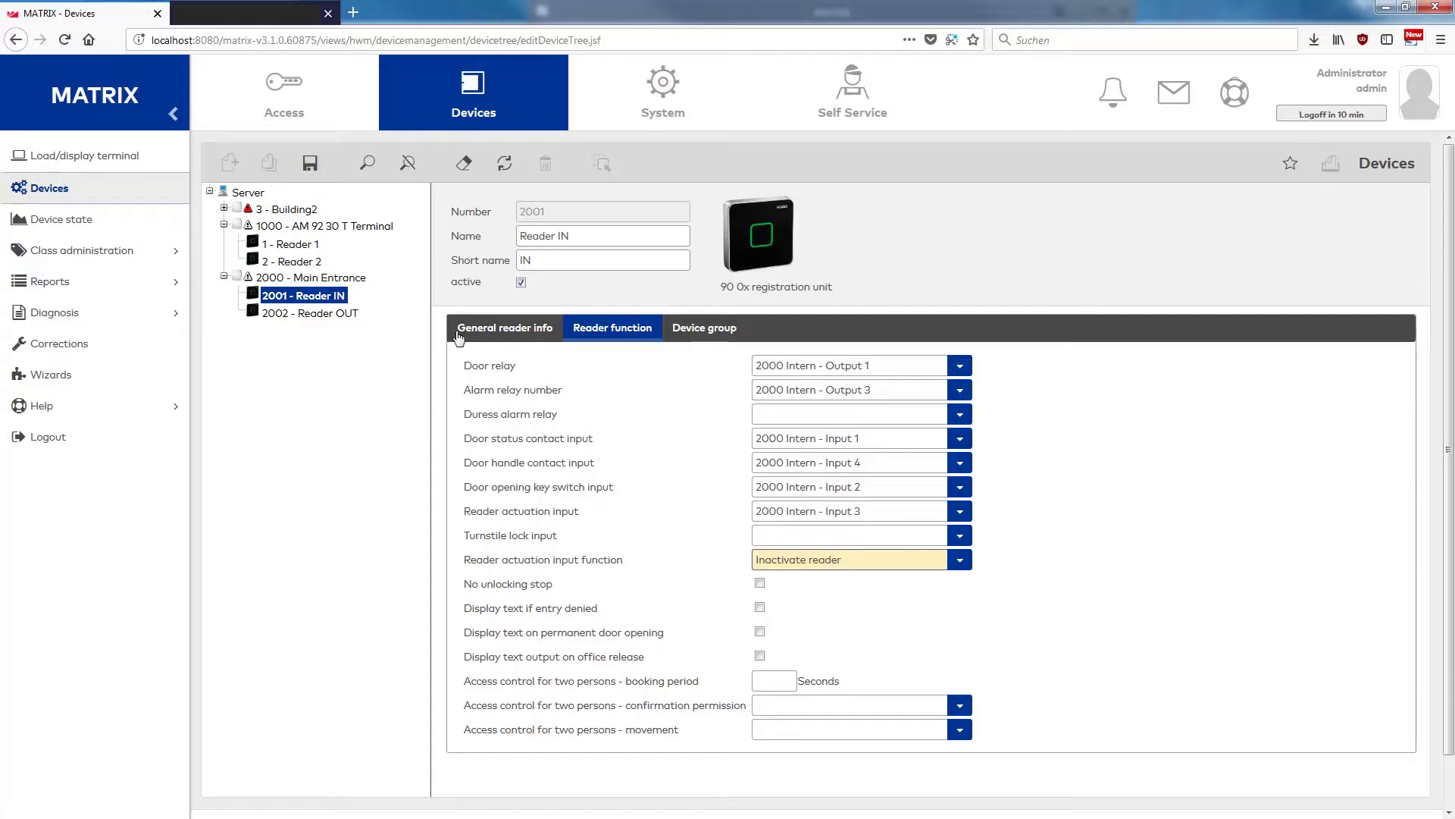
left_click(313, 168)
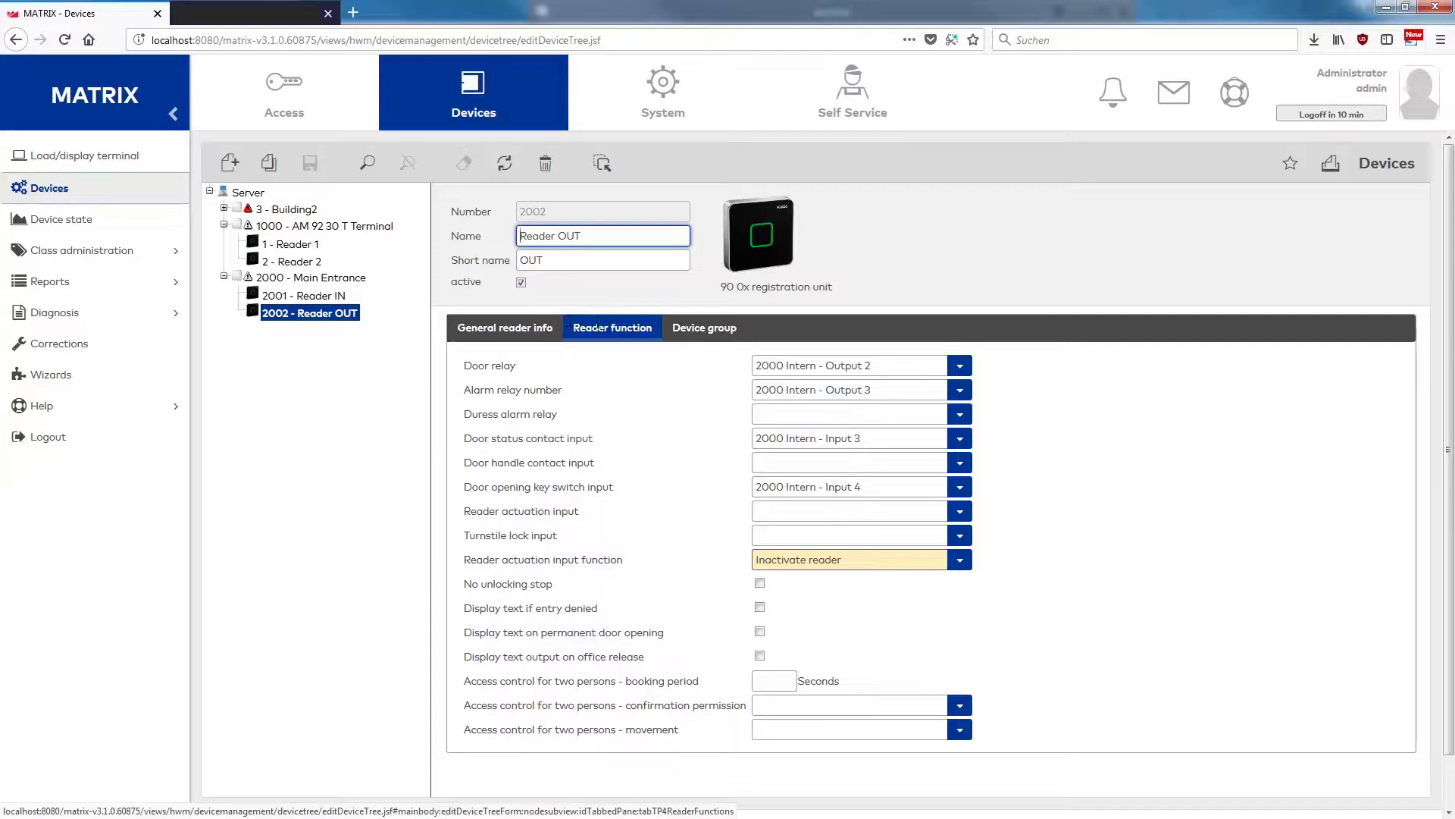
Step: Set the variable booking instruction of Reader OUT (2002) to 8 - Access OUT
left_click(713, 330)
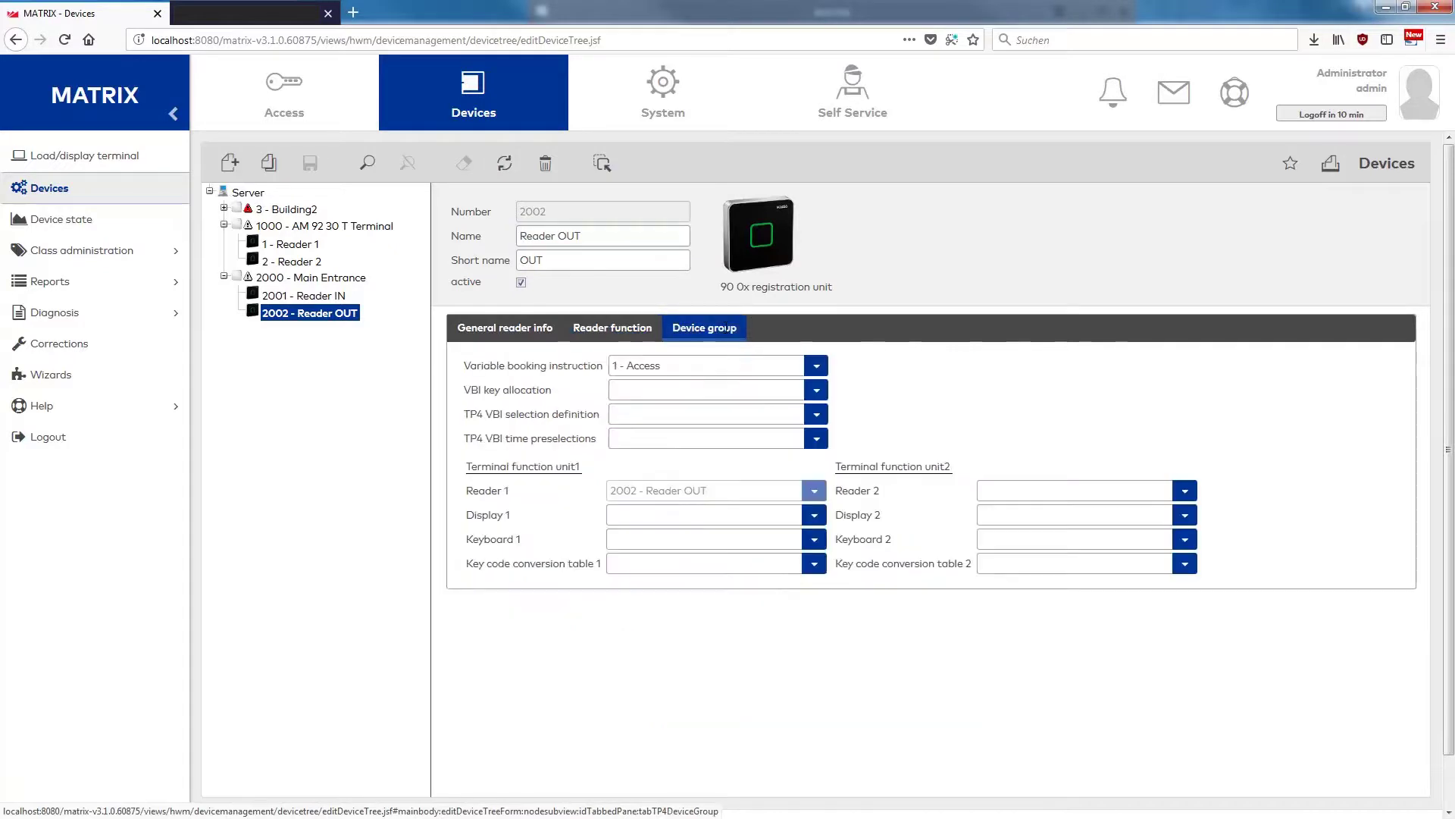
left_click(815, 366)
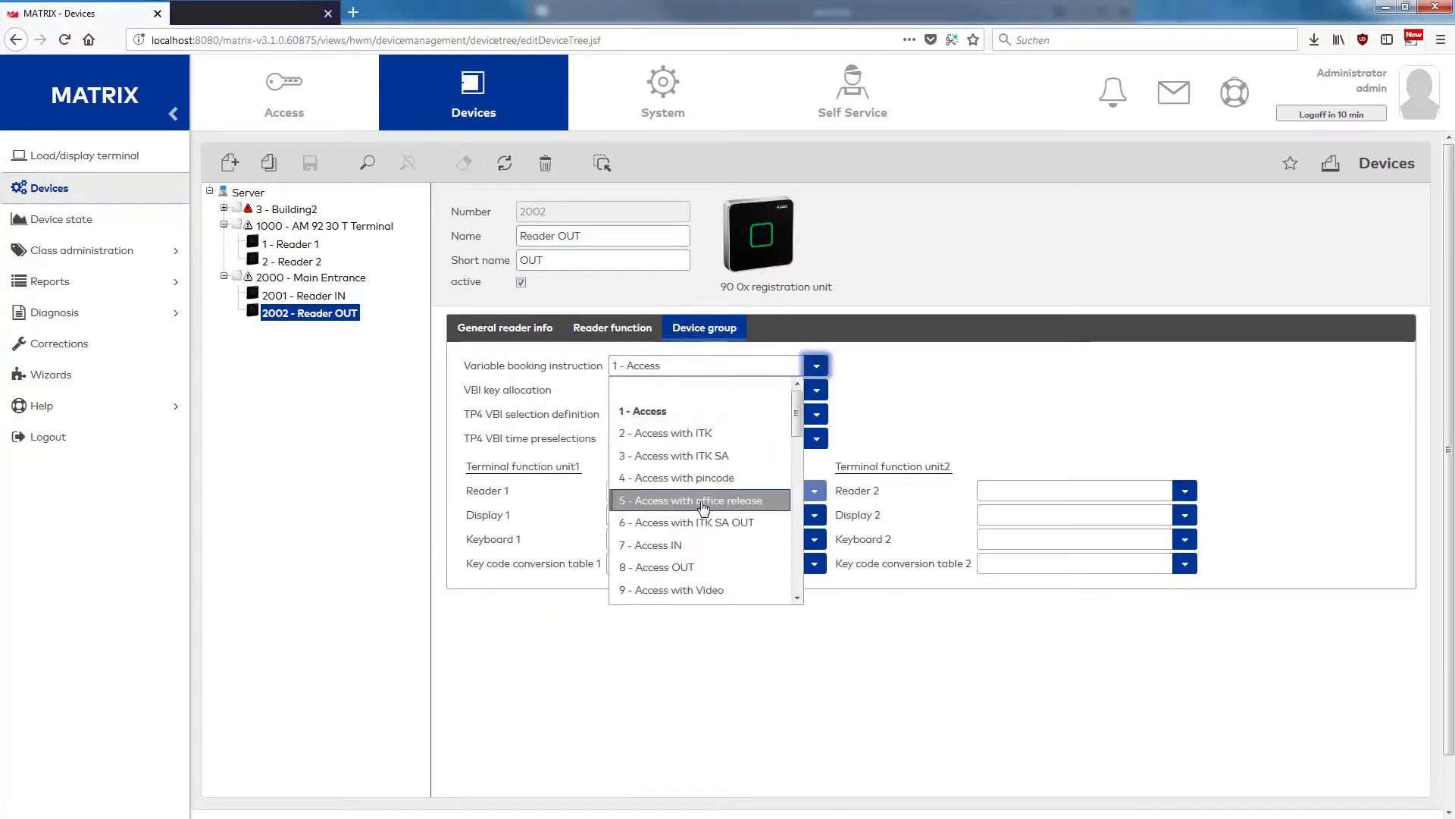
left_click(683, 567)
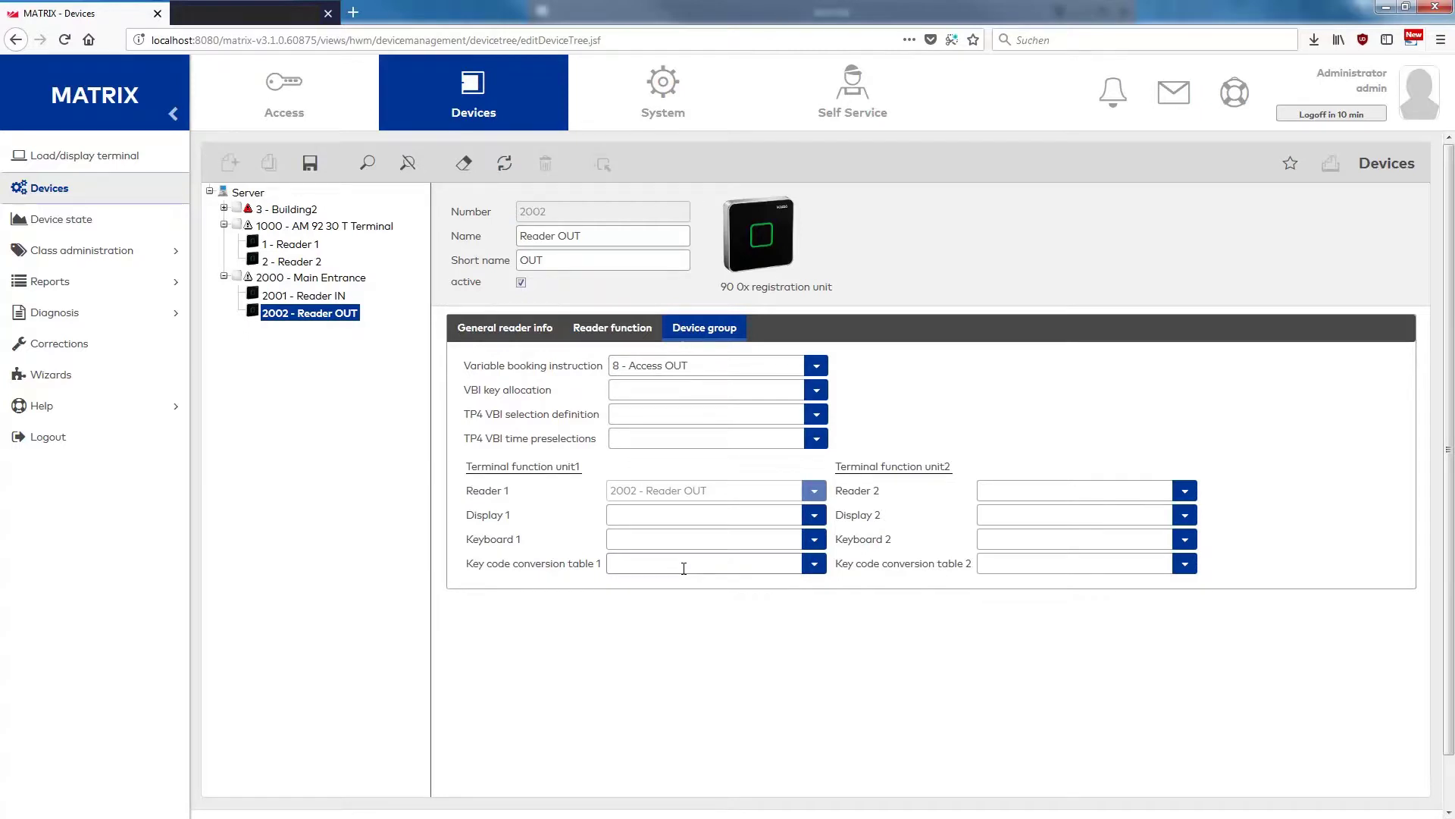
Step: For Reader OUT, set the door relay to 2000 Intern - Output 1, door status contact to Input 1 and door handle contact to Input 4
left_click(612, 330)
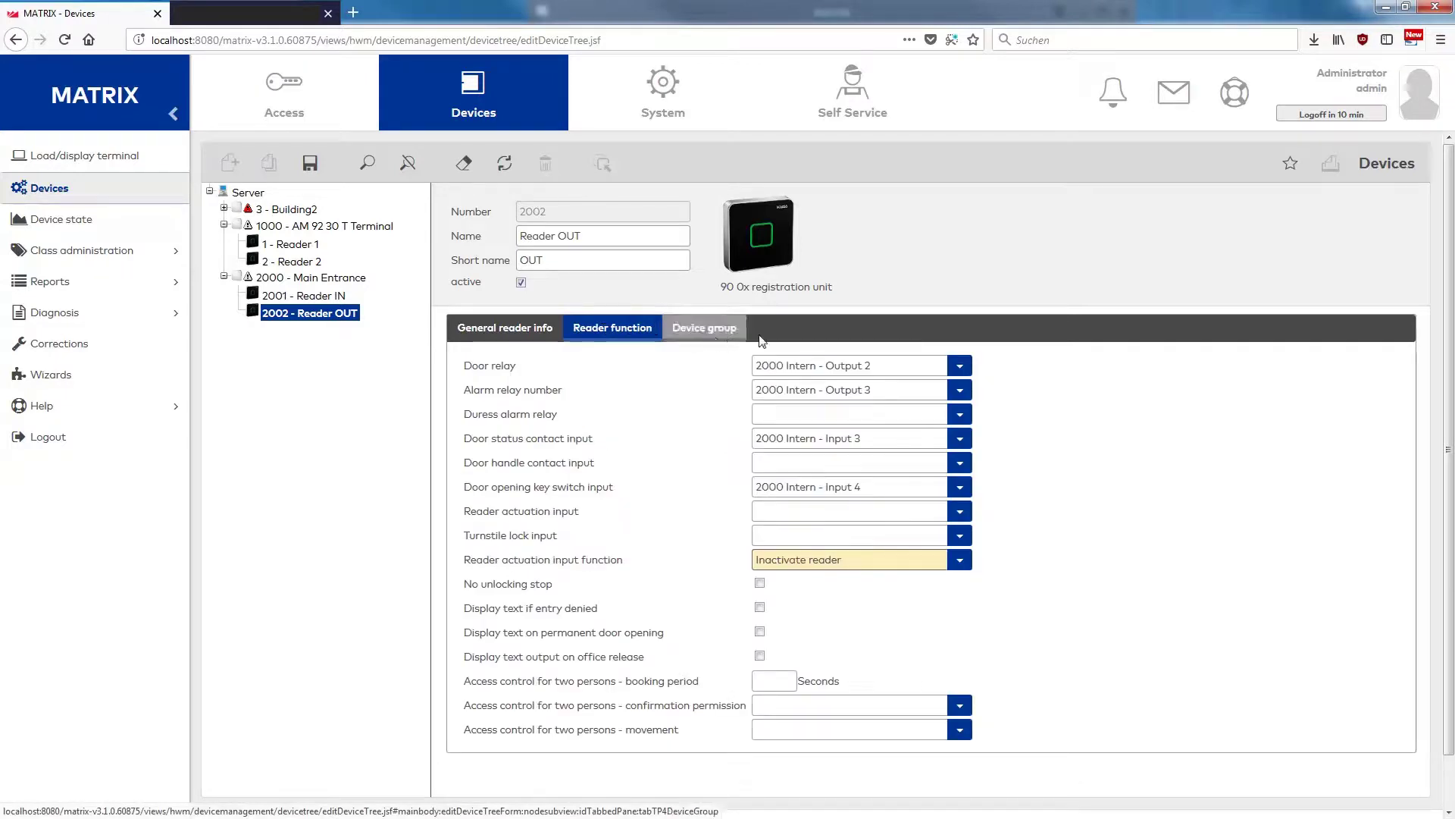
left_click(960, 366)
left_click(819, 410)
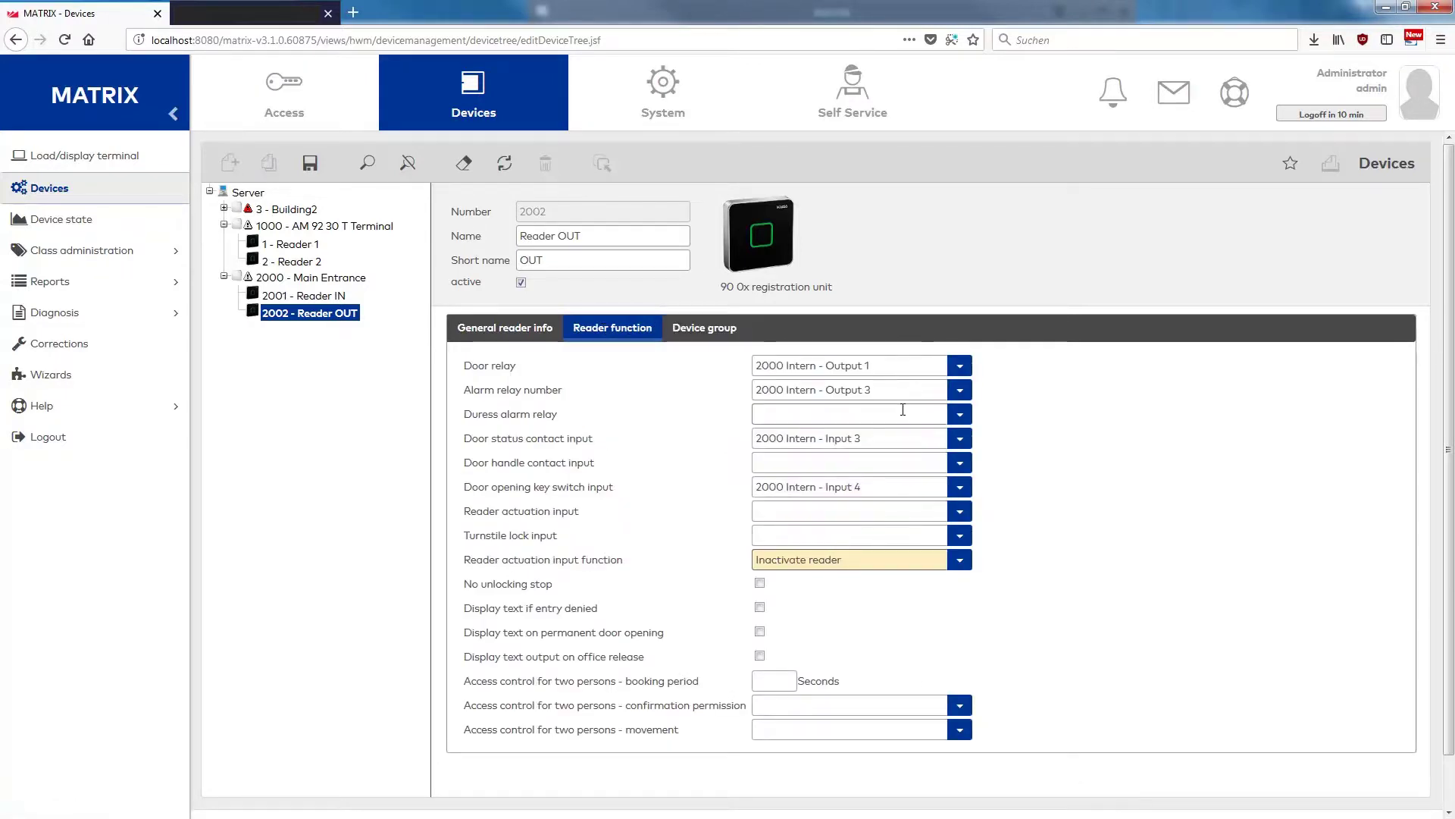
left_click(959, 440)
left_click(902, 456)
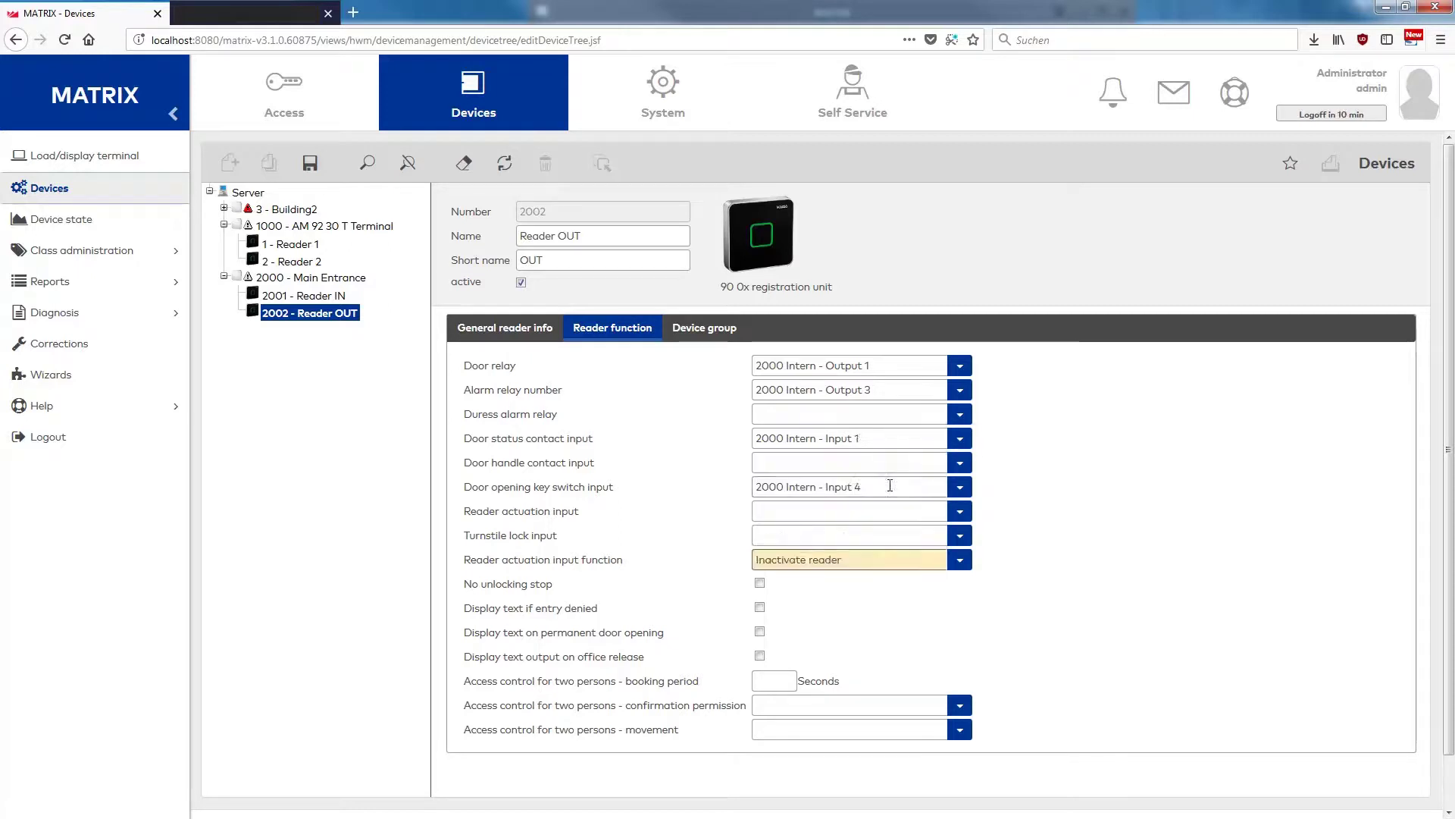
left_click(960, 463)
left_click(815, 574)
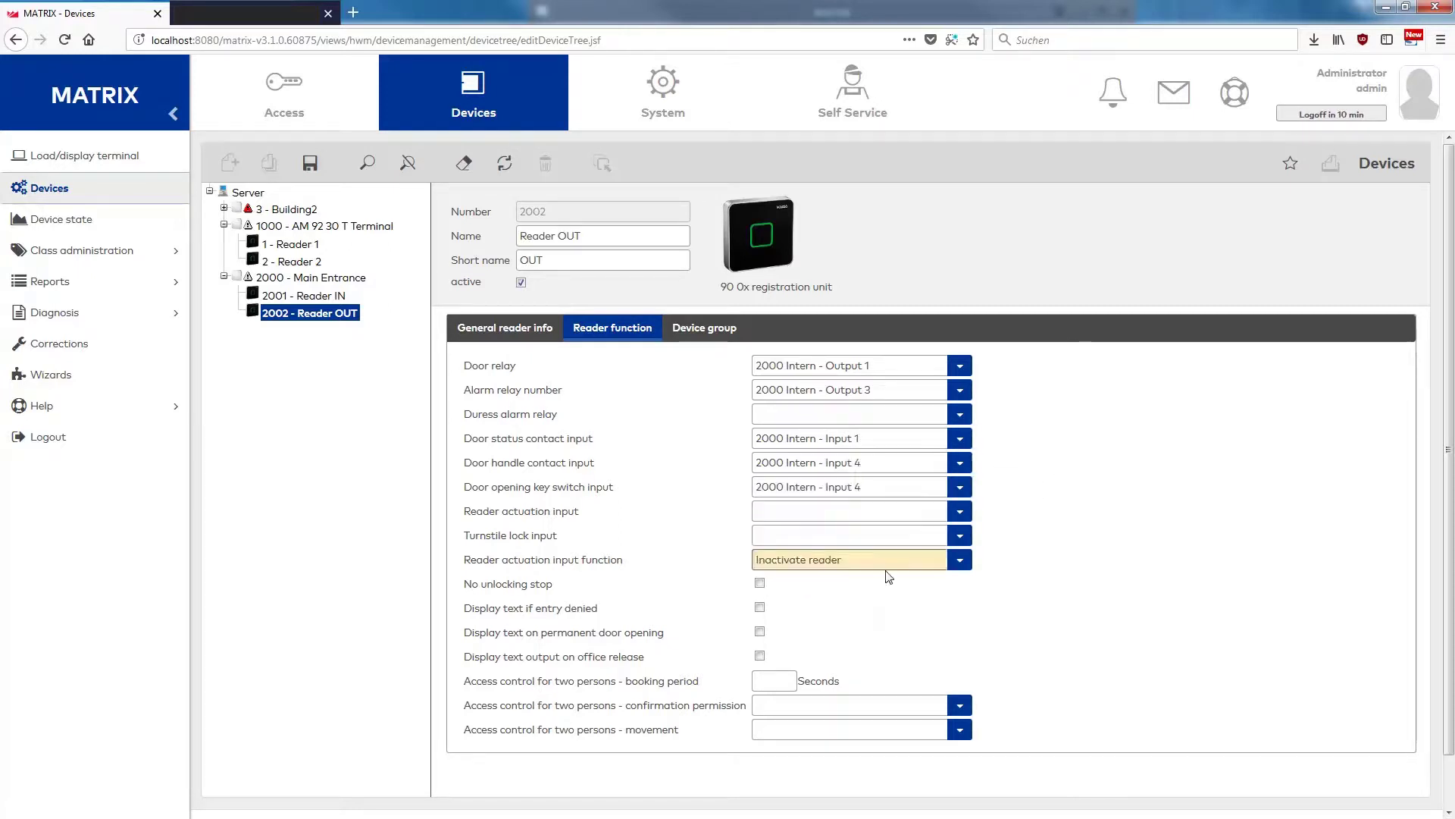
Step: For Reader OUT, set the door opening key switch input to 2000 Intern - Input 2 and reader actuation input to Input 3, and save
left_click(960, 487)
left_click(815, 554)
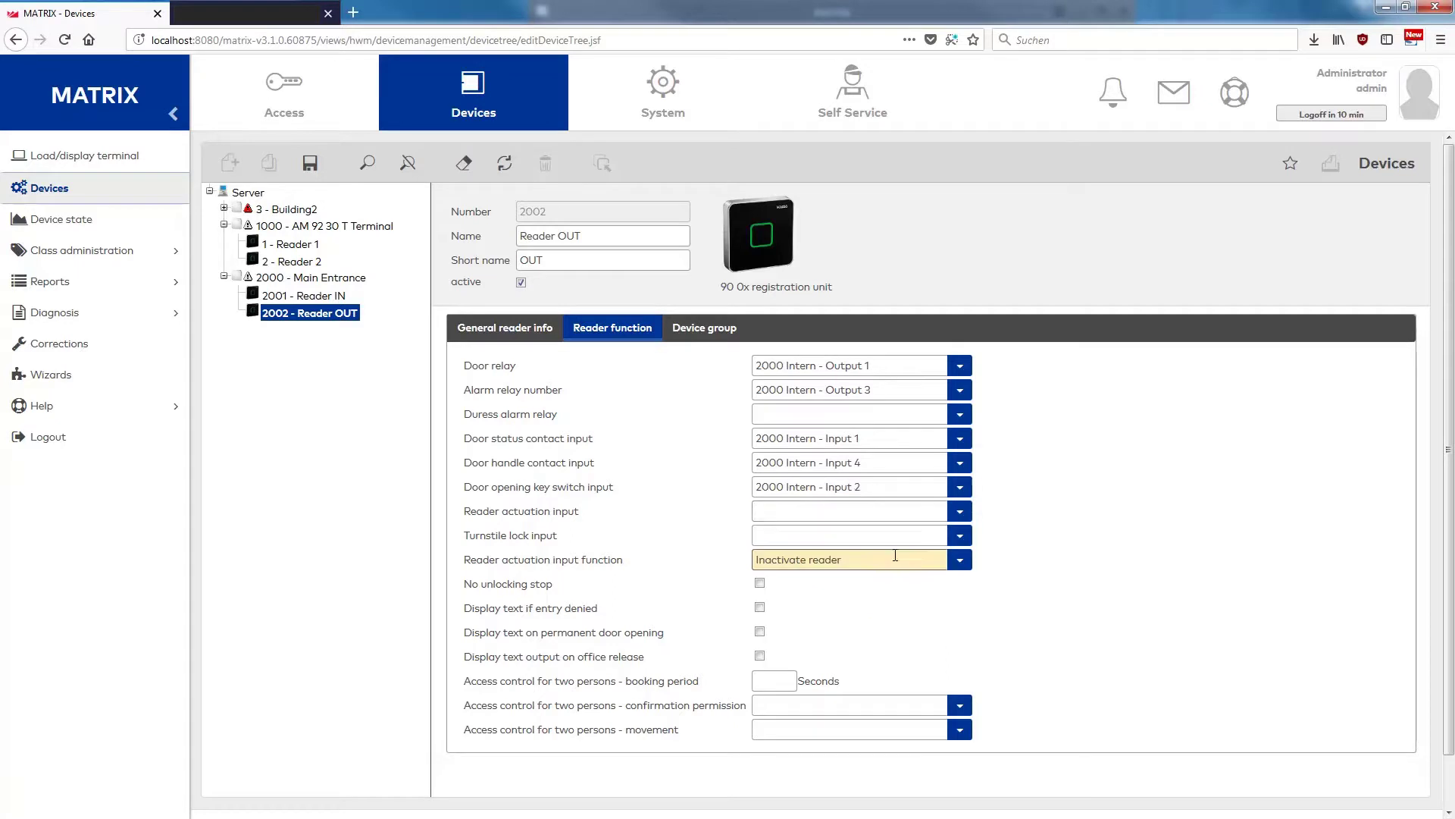
left_click(960, 511)
left_click(875, 602)
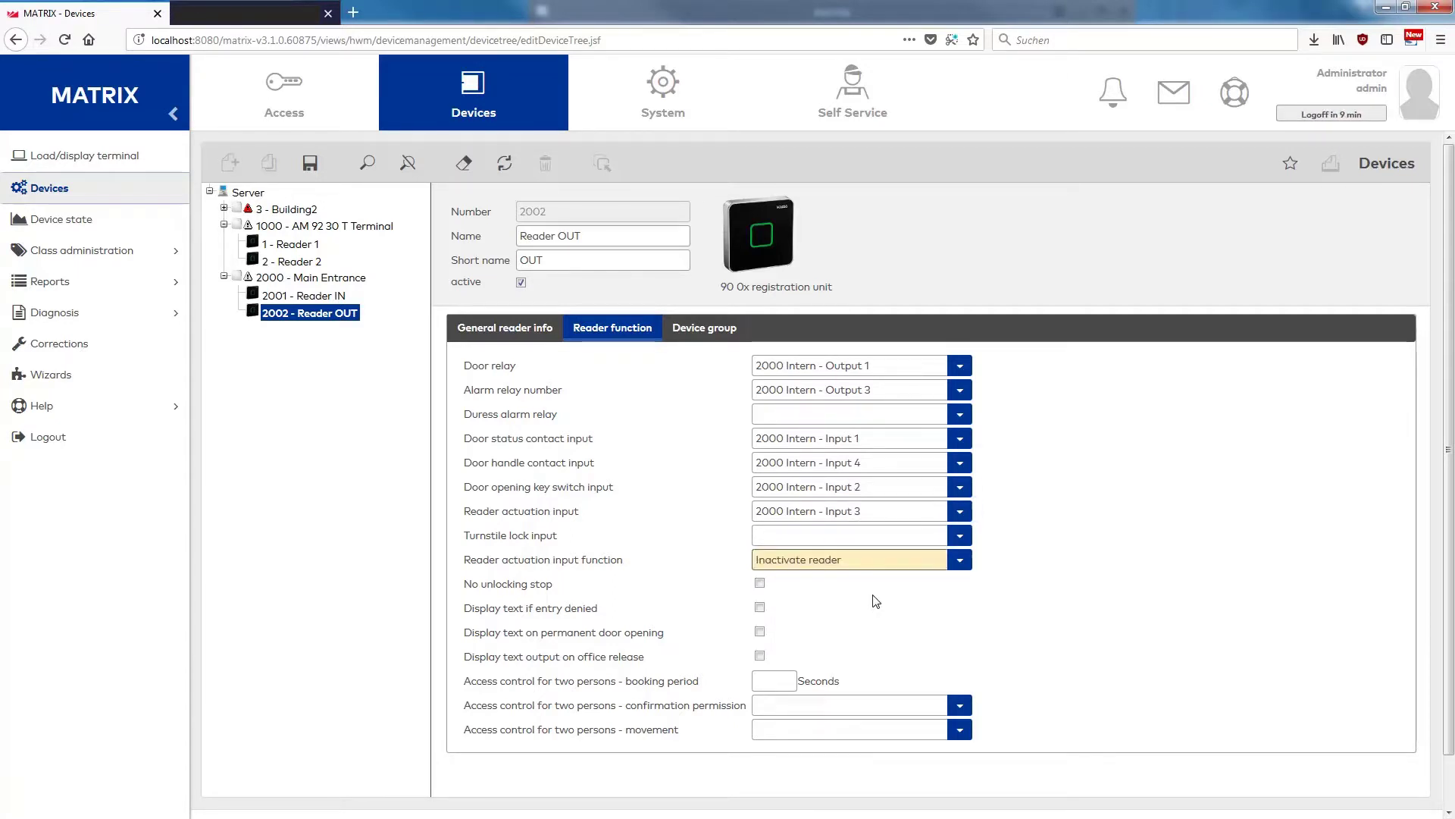
left_click(310, 165)
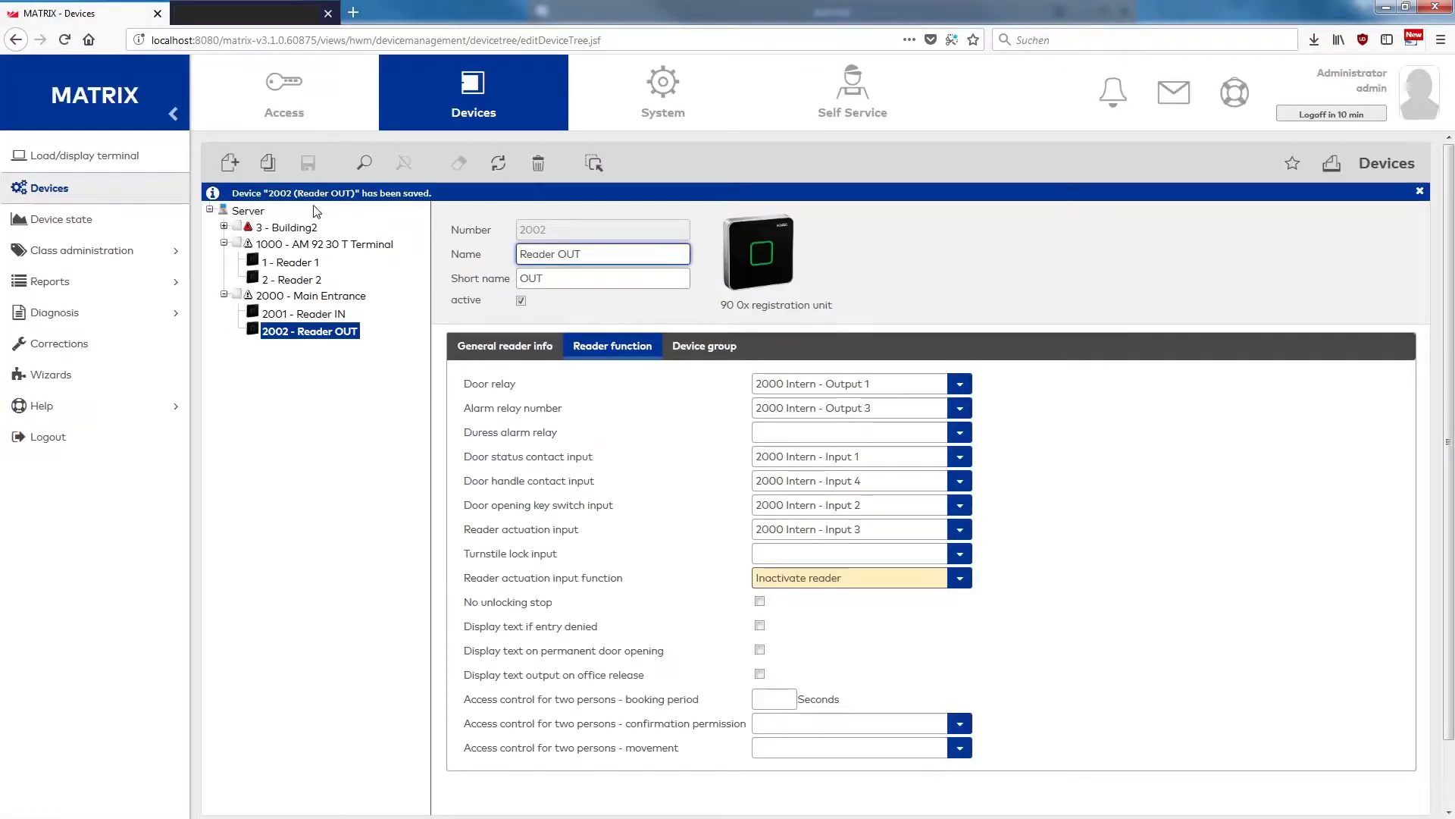
Step: Activate and save the Main Entrance terminal (2000) and transfer the data to it
left_click(337, 298)
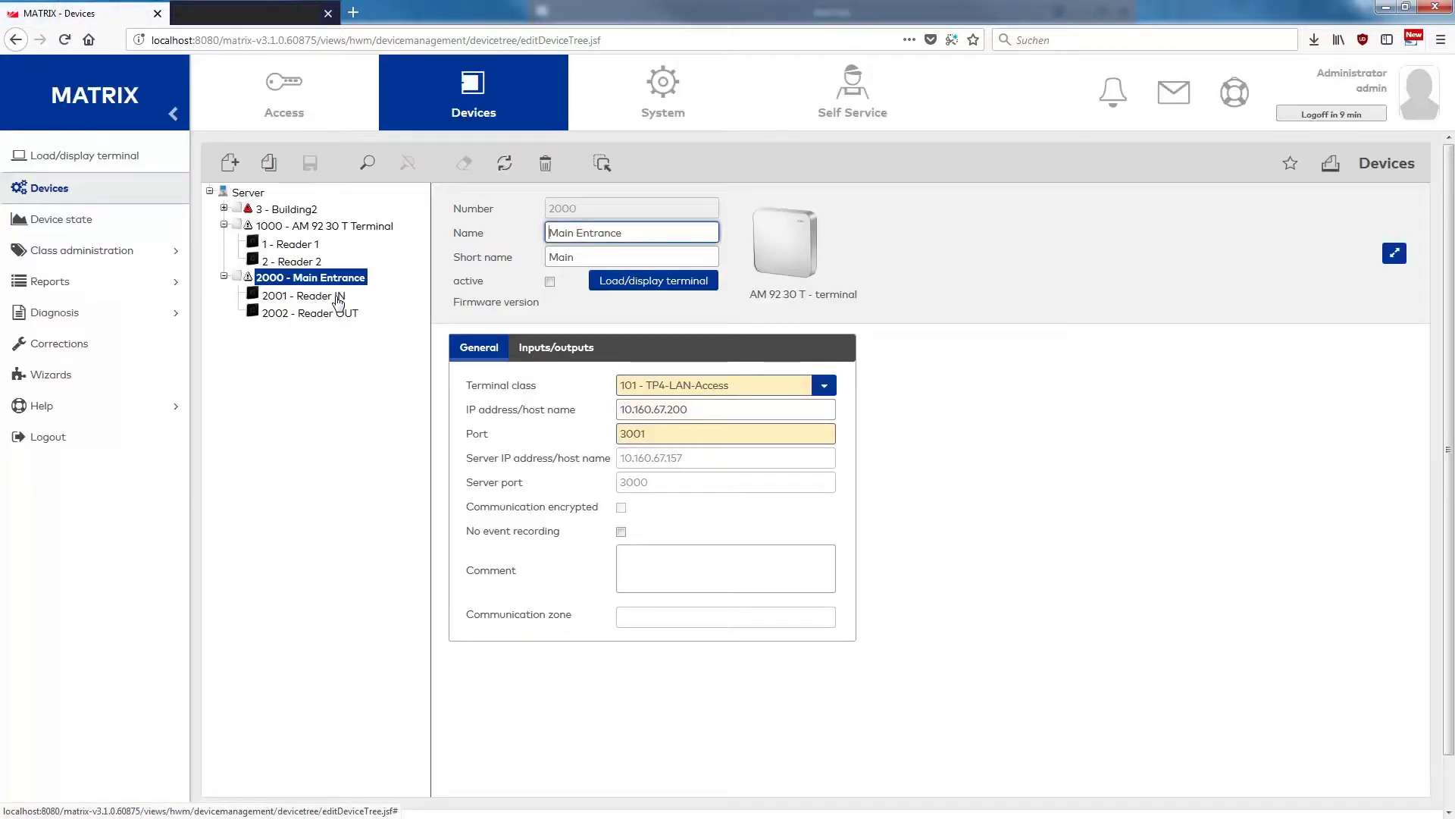
left_click(550, 283)
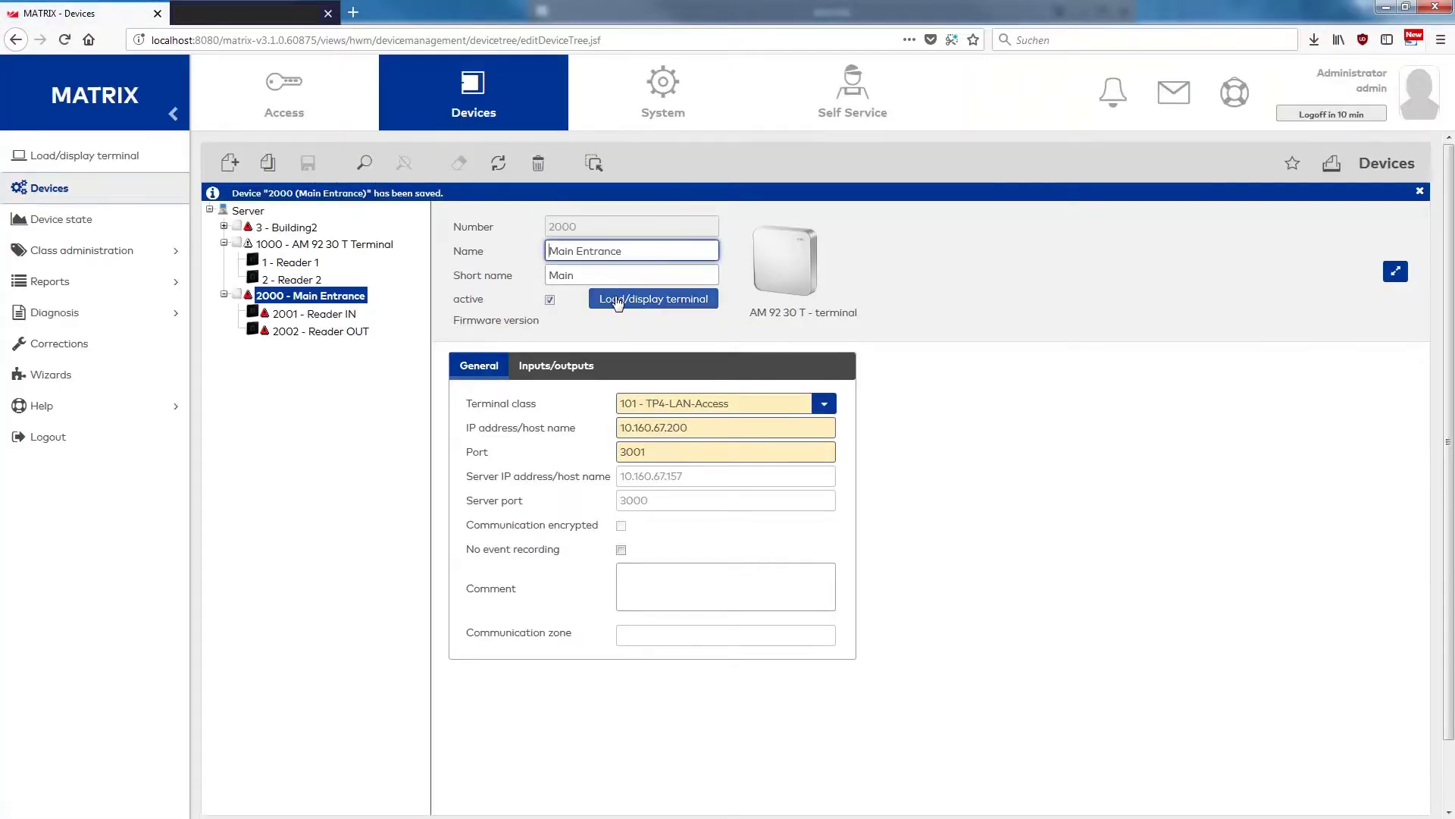
left_click(616, 299)
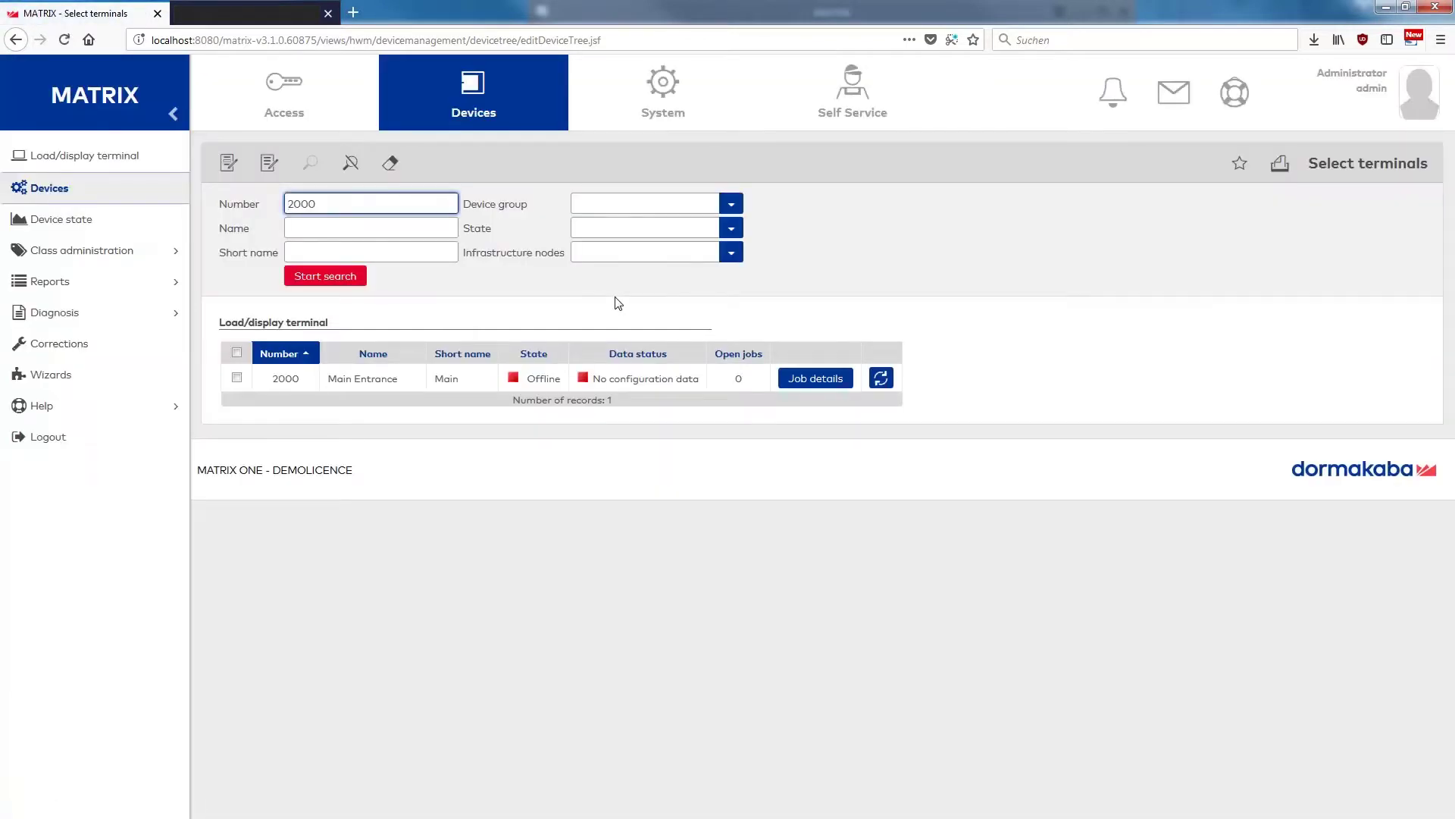
left_click(546, 380)
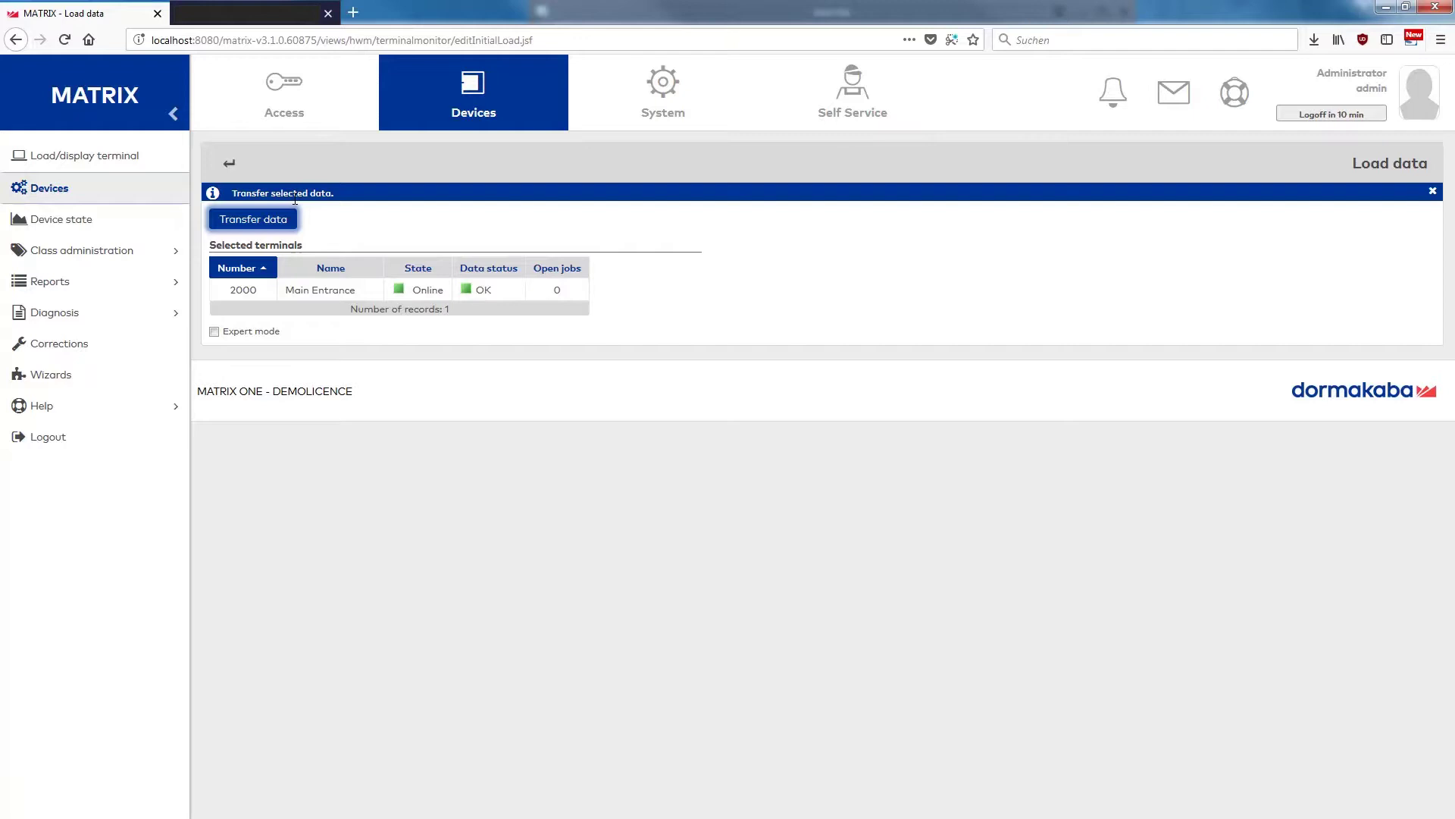
Step: In the room zones and doors administration, create and save a room zone named OUTSIDE with short name OUT
left_click(295, 101)
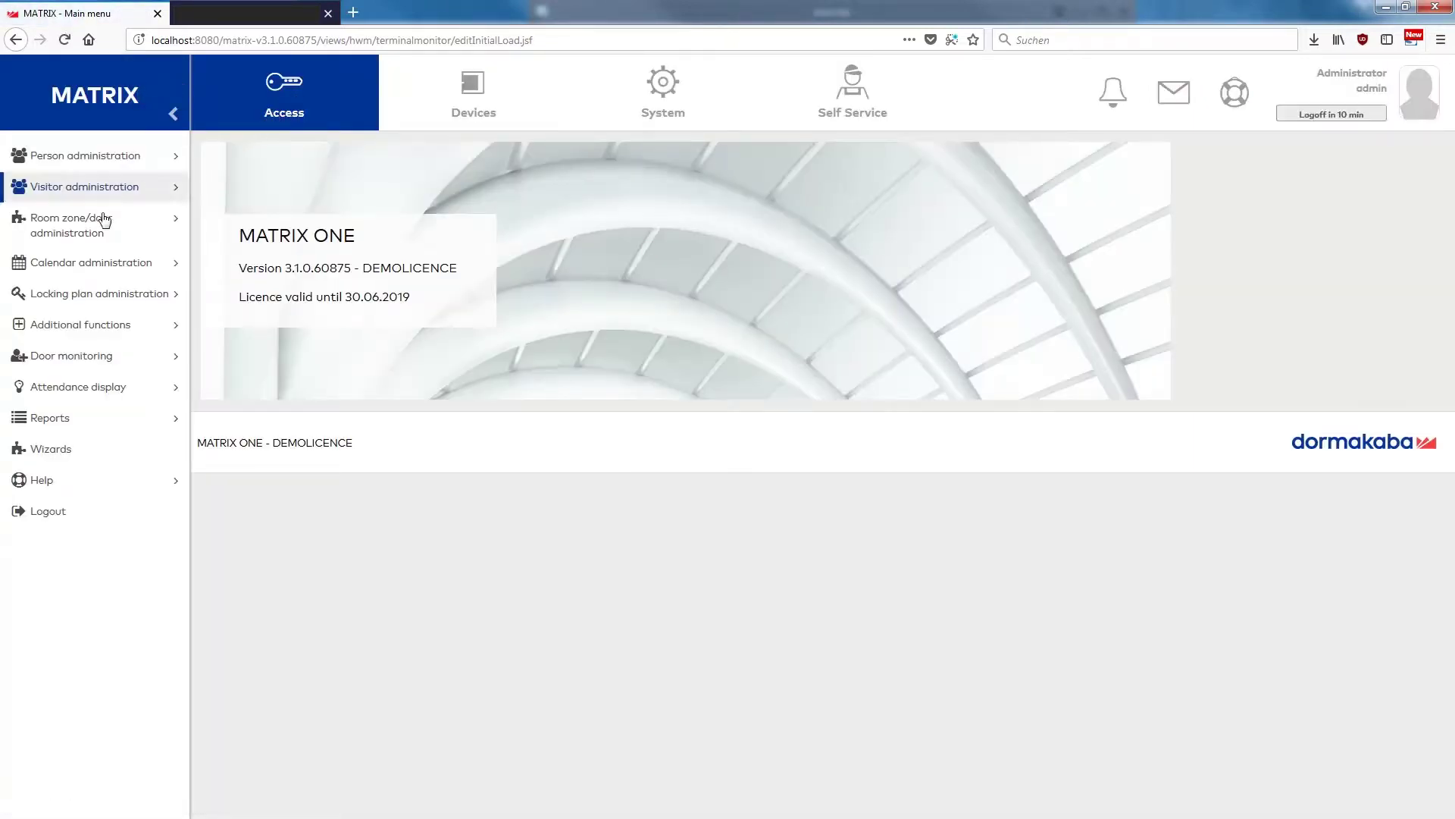
left_click(101, 236)
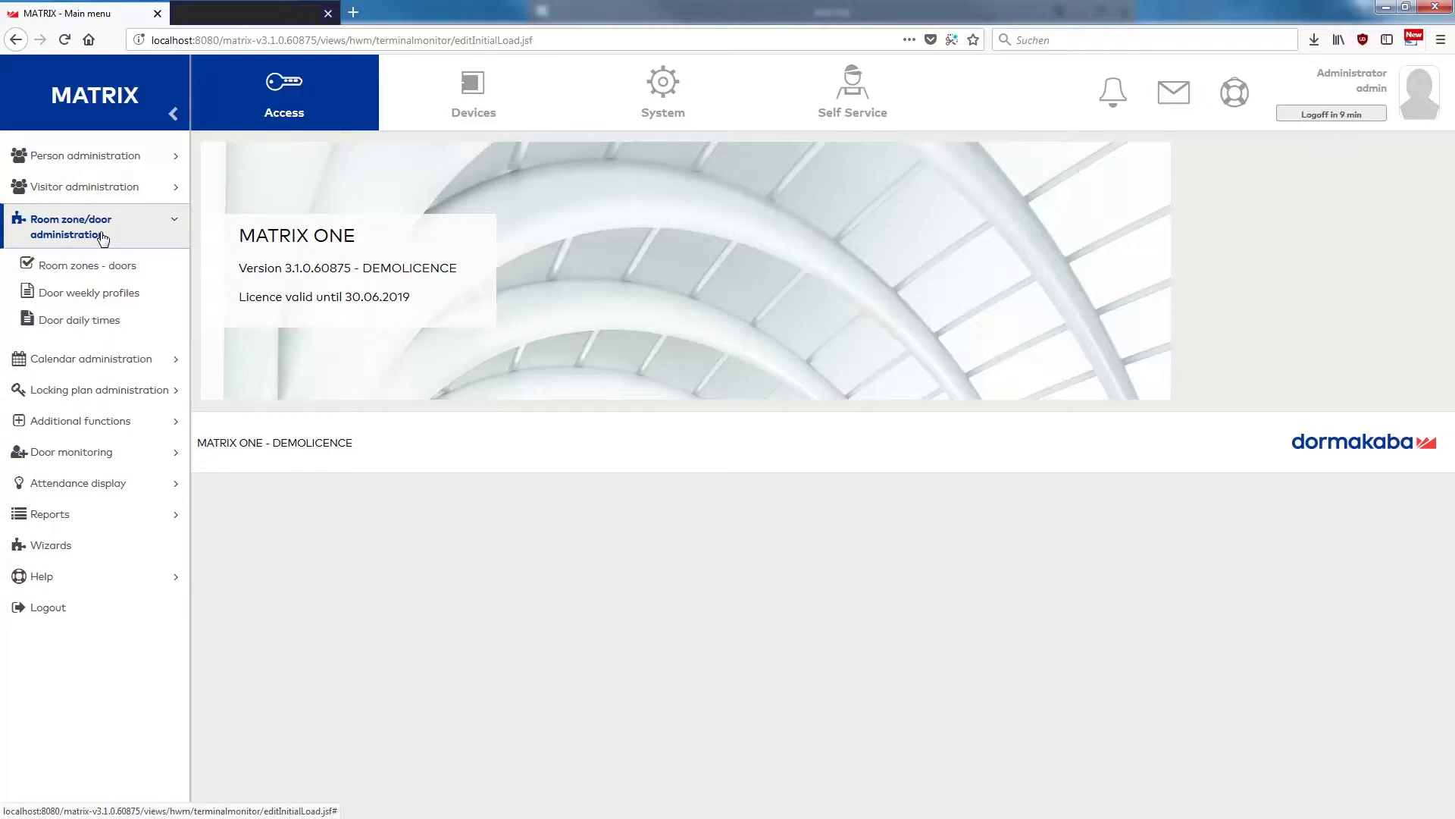
left_click(115, 270)
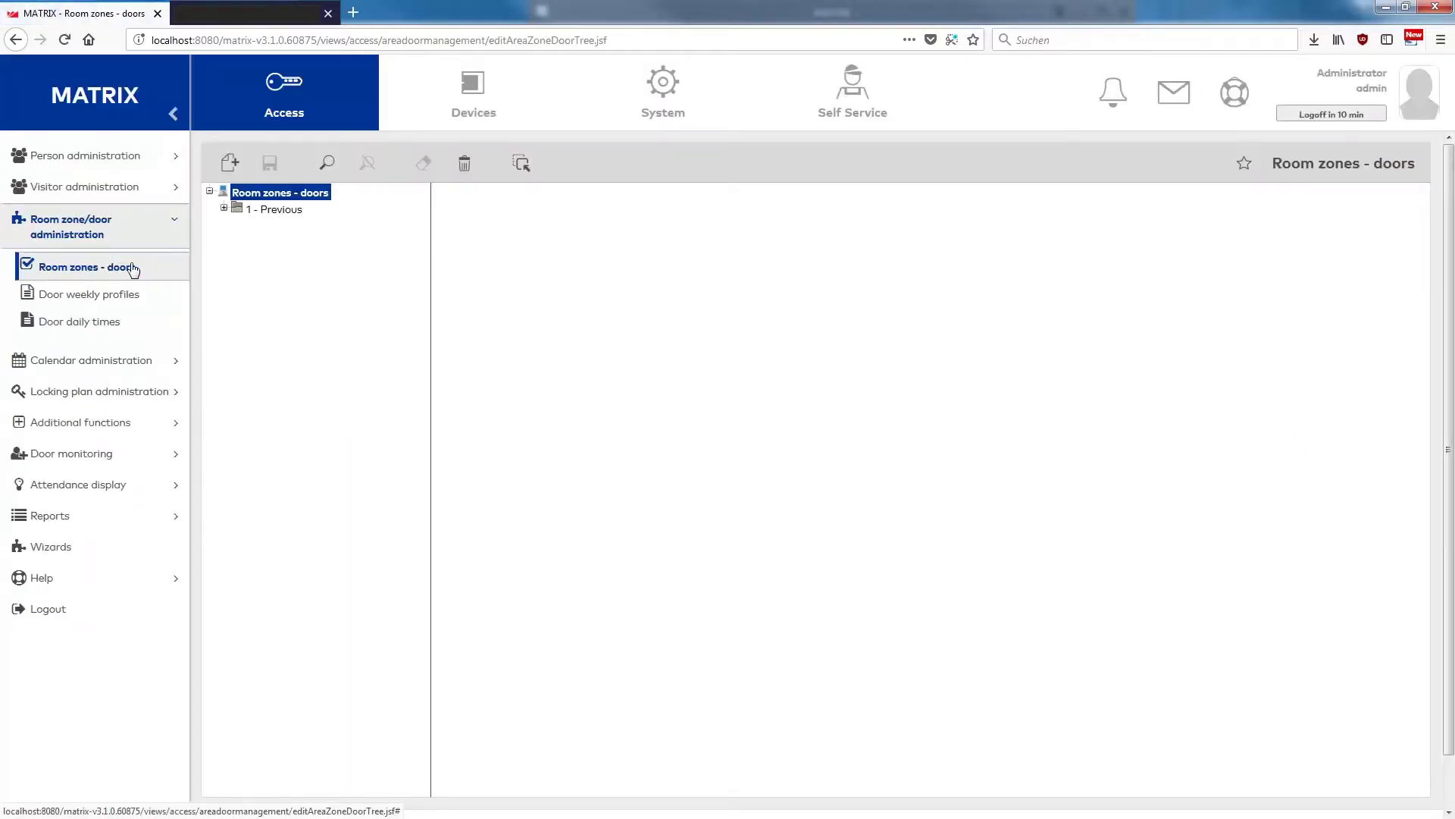
left_click(231, 164)
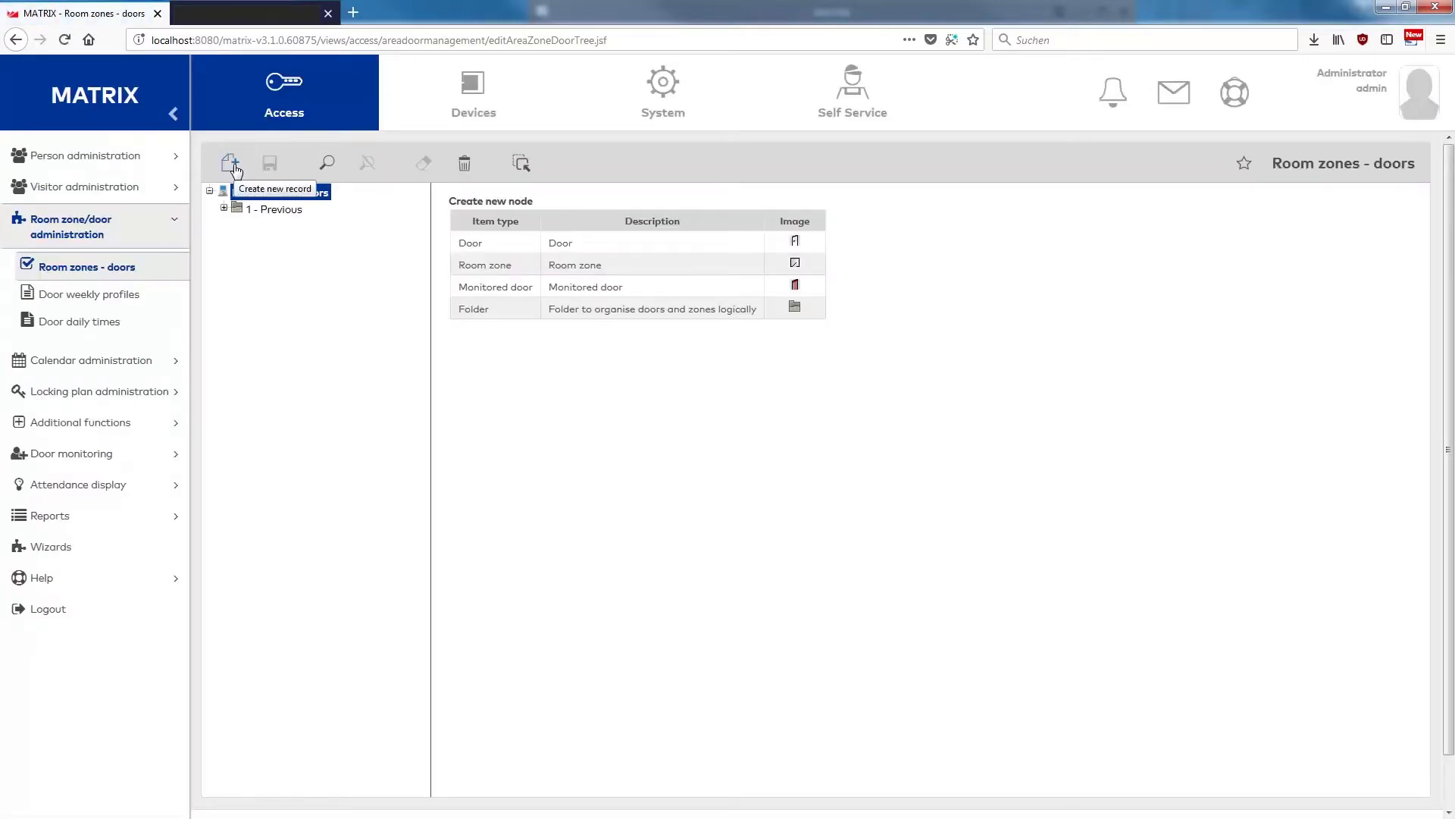
left_click(625, 277)
type("OUTSIDE")
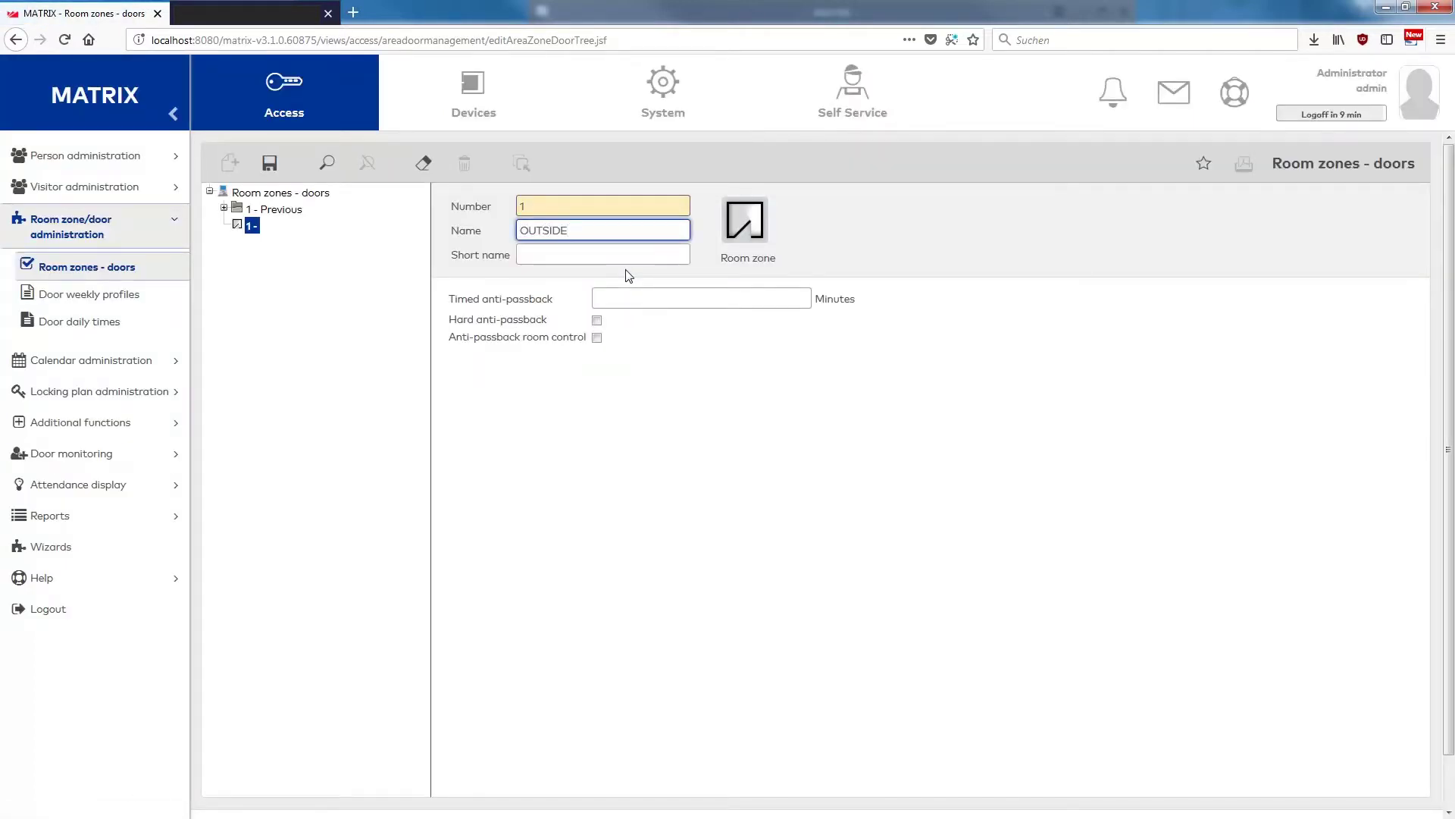
left_click(618, 254)
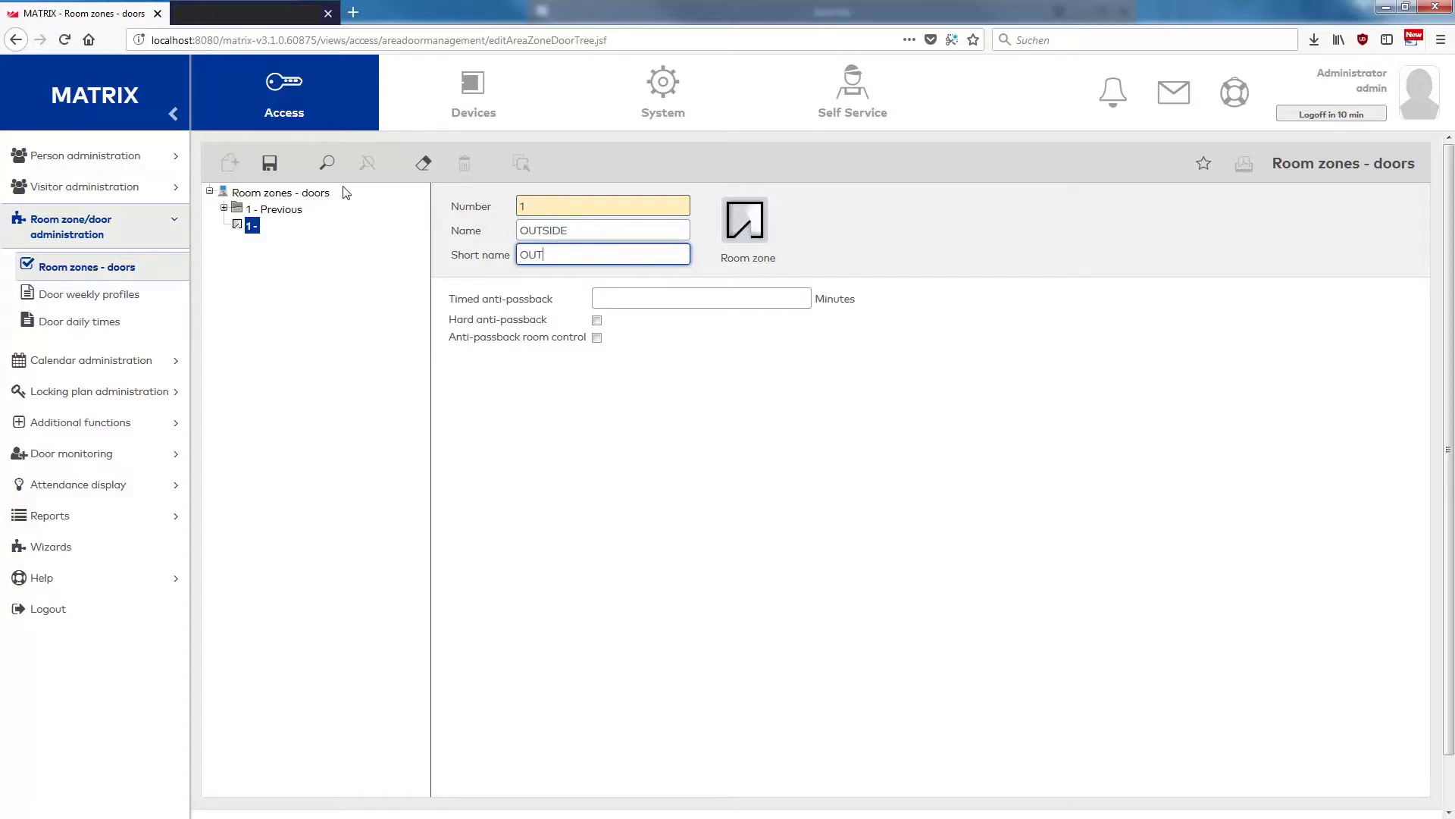
left_click(277, 168)
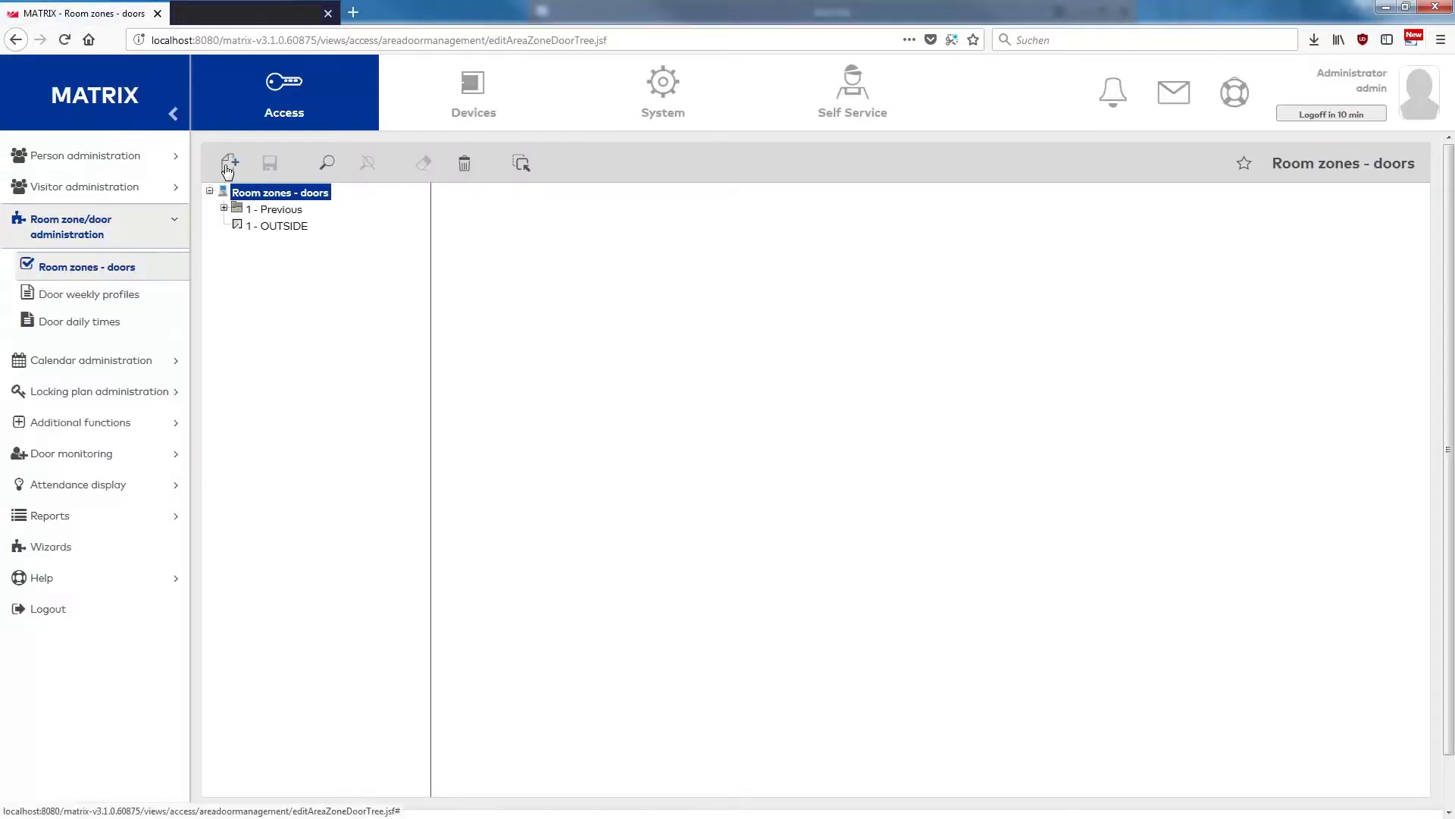
Step: Create and save a second room zone named INSIDE with short name IN
left_click(228, 167)
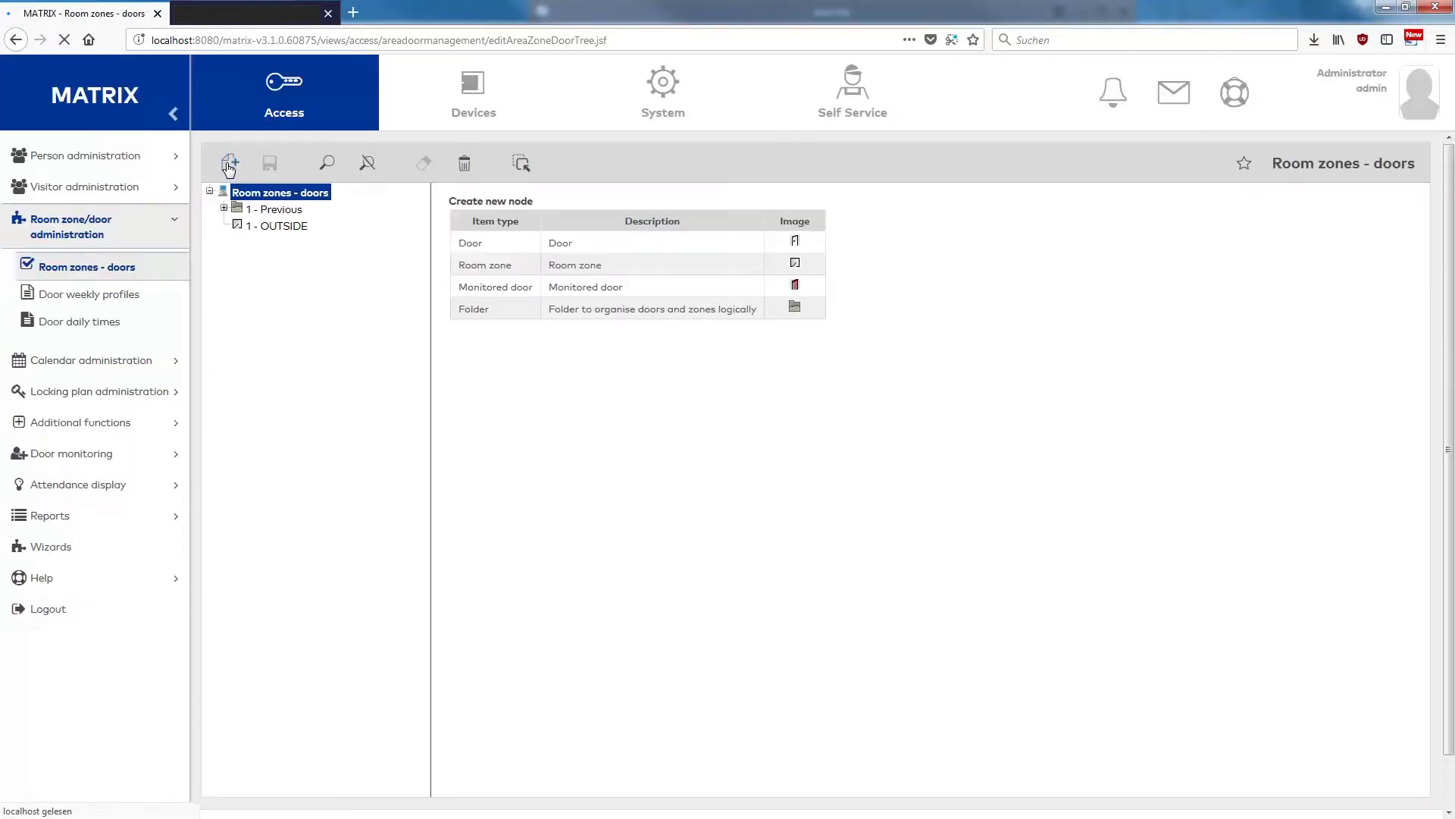
left_click(502, 264)
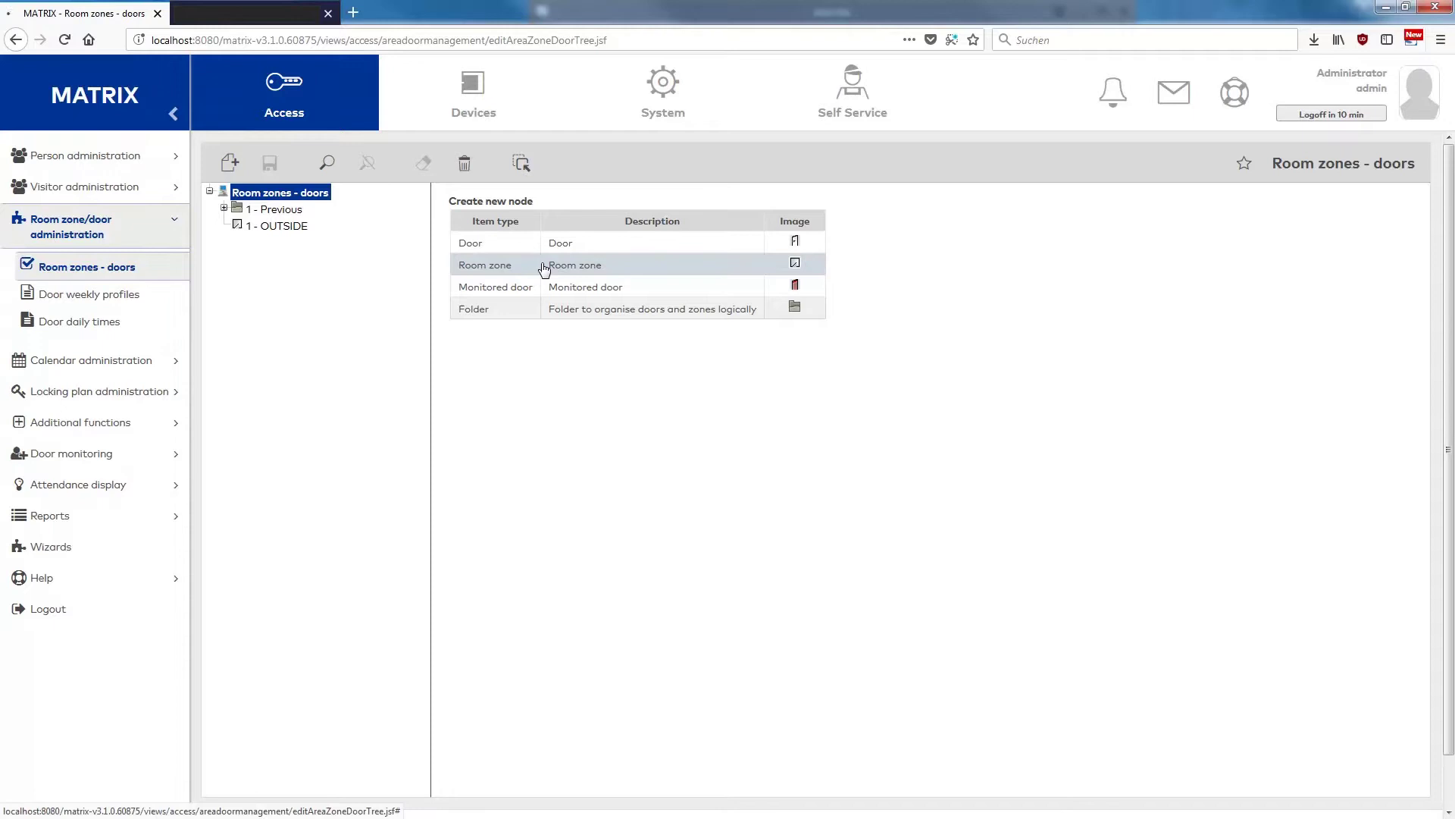
type("INSIDE")
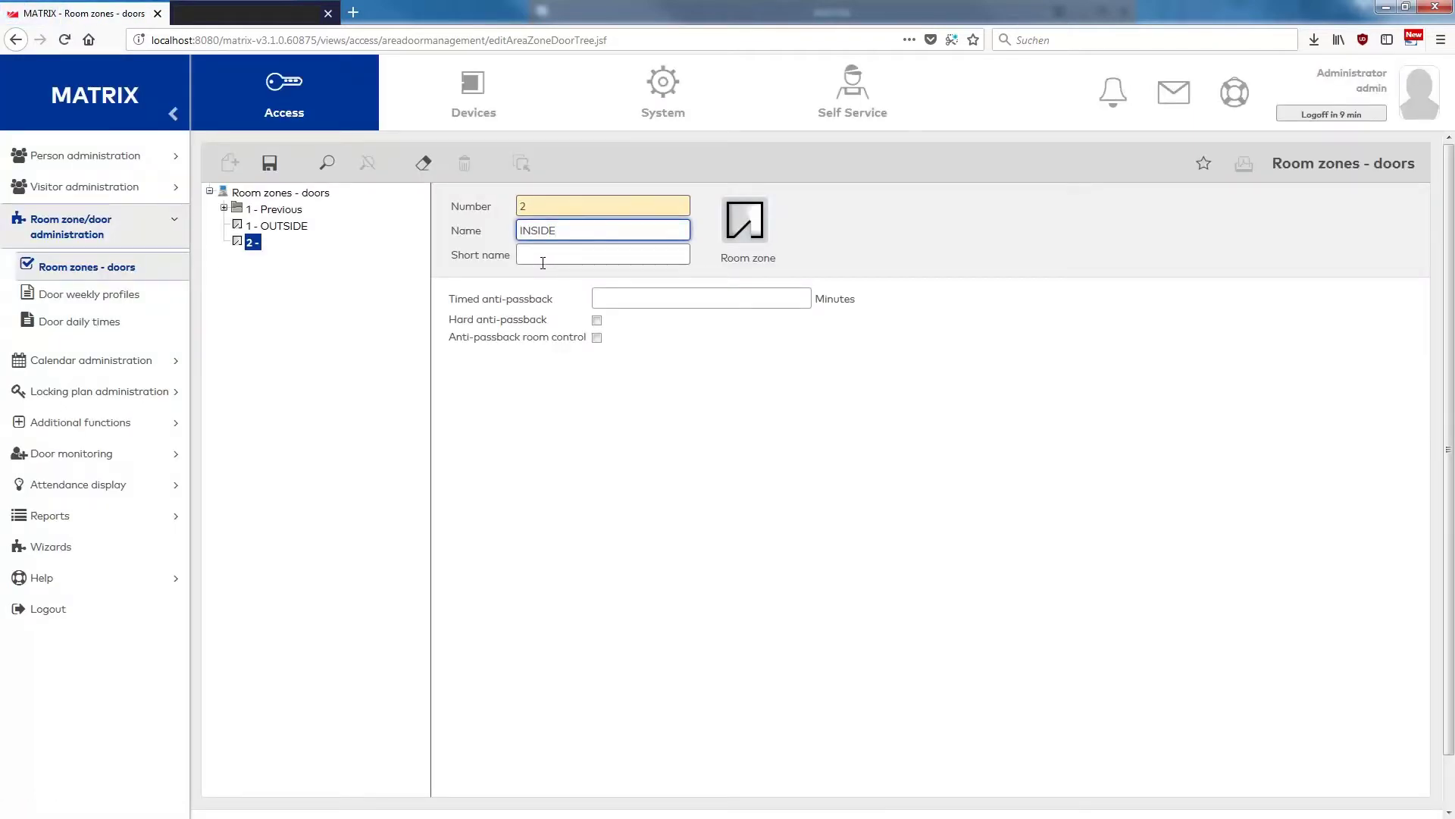
left_click(542, 263)
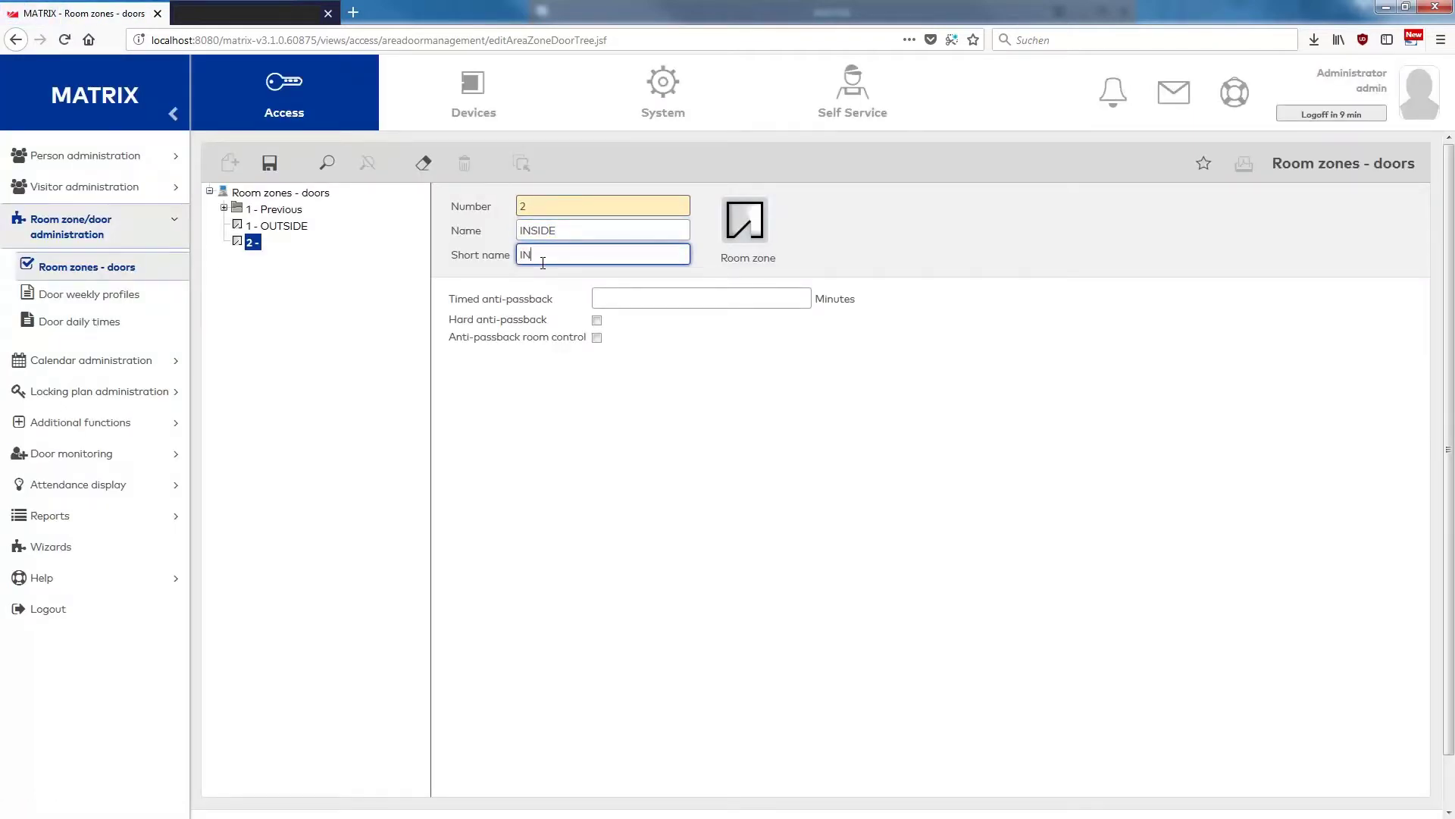
type("IN")
left_click(269, 163)
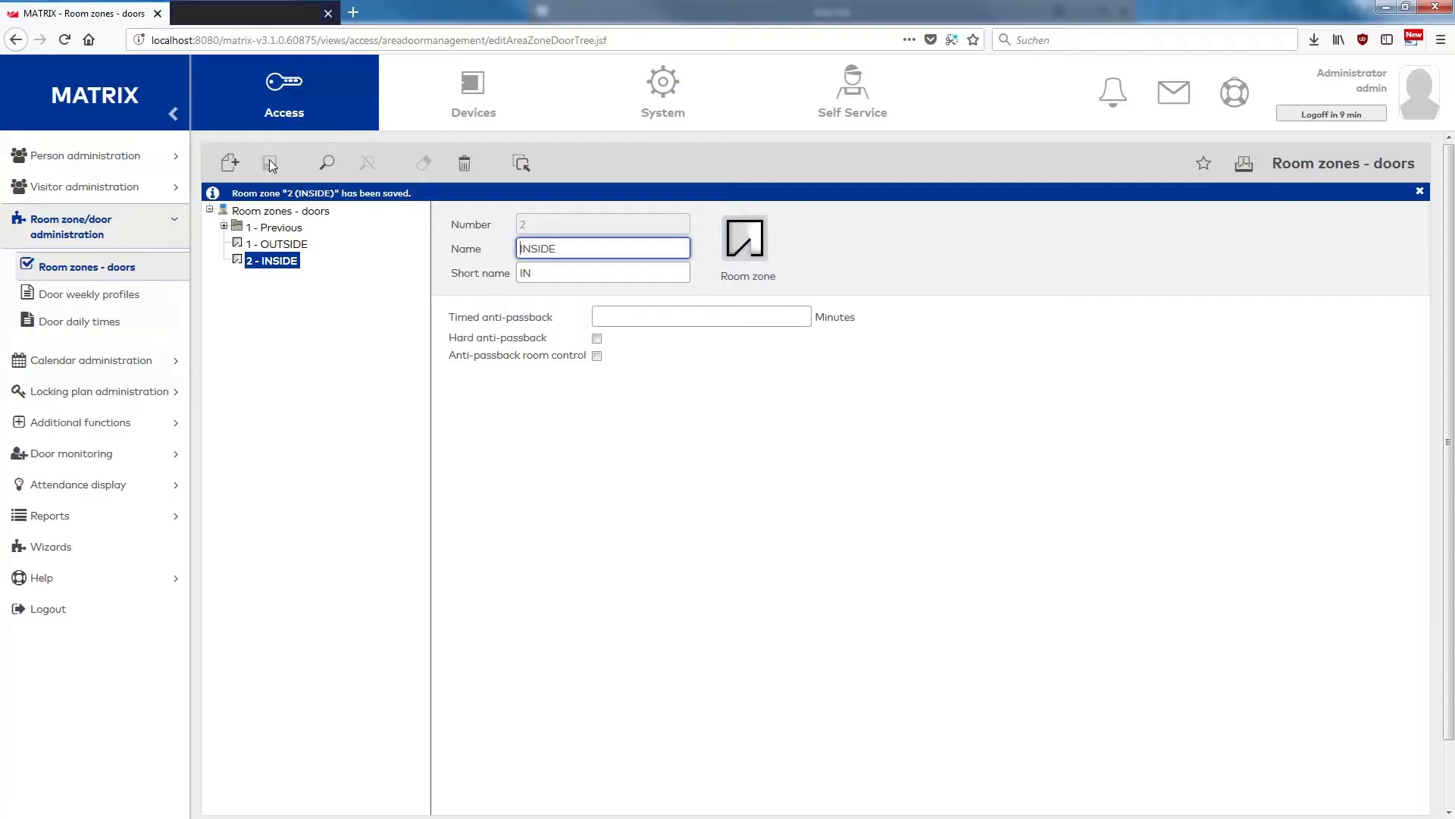
Step: Add a connecting door under the INSIDE zone with number 10, name Main Entrance and short name Main
left_click(230, 165)
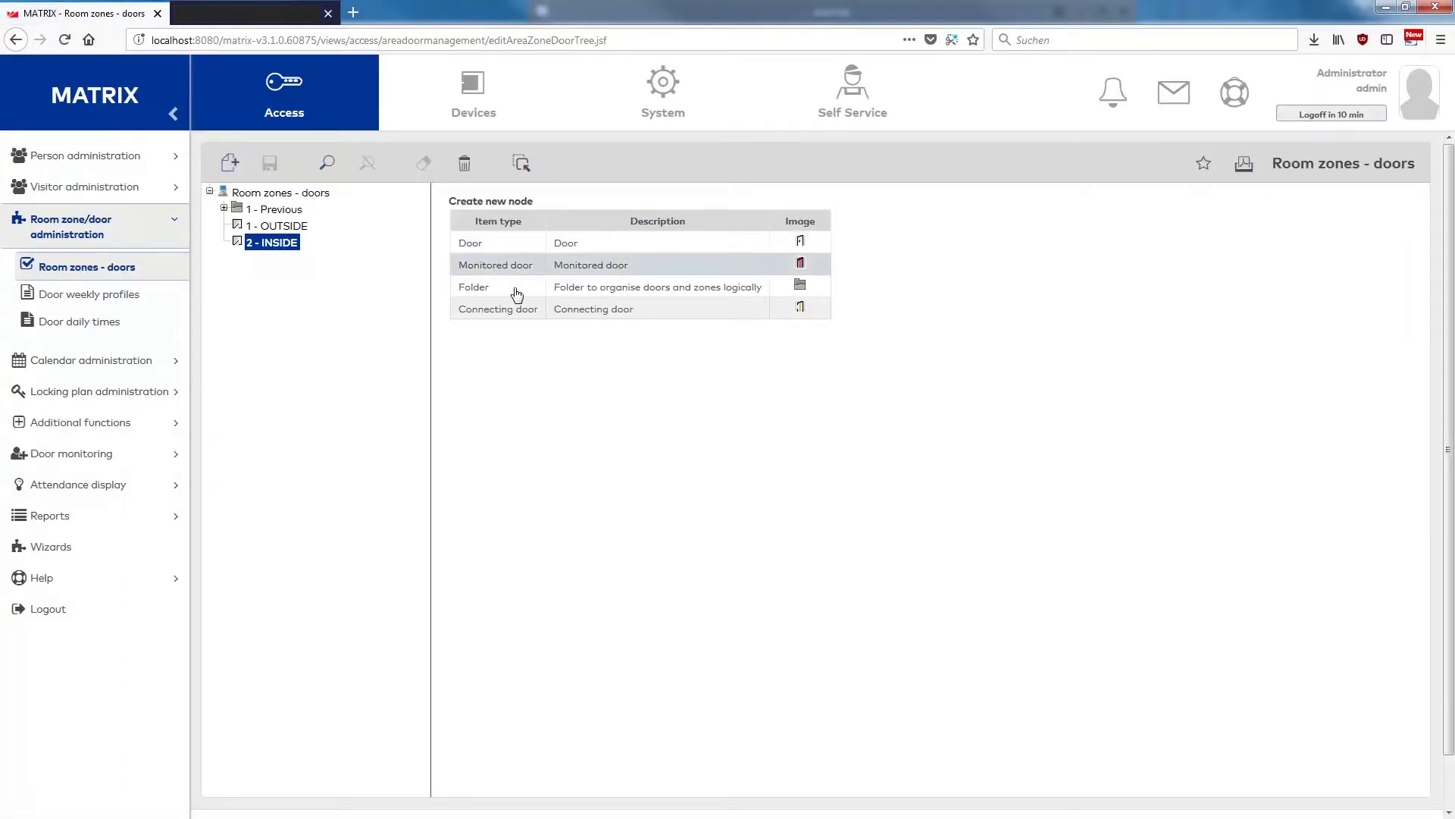
left_click(524, 308)
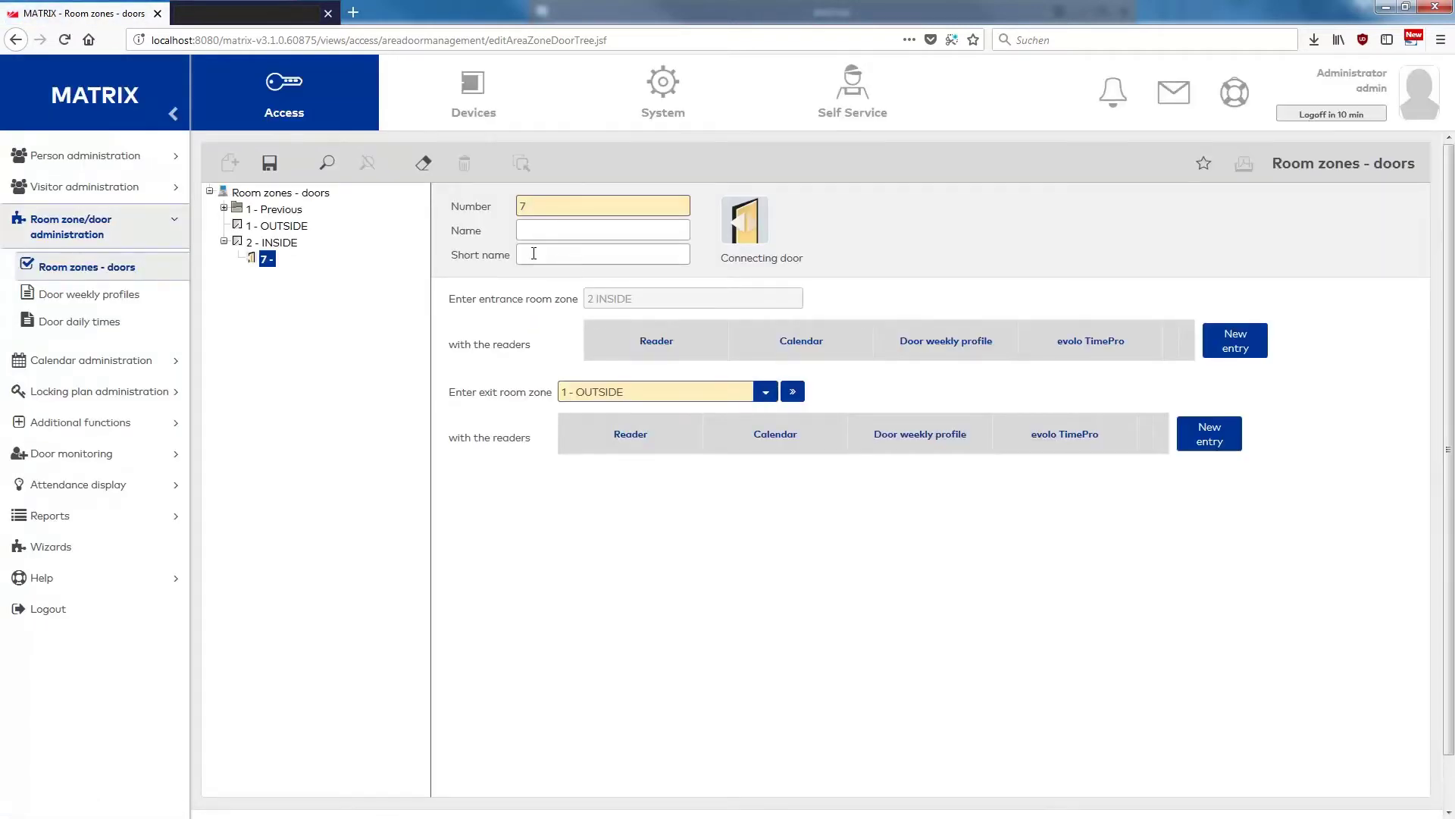
left_click(539, 206)
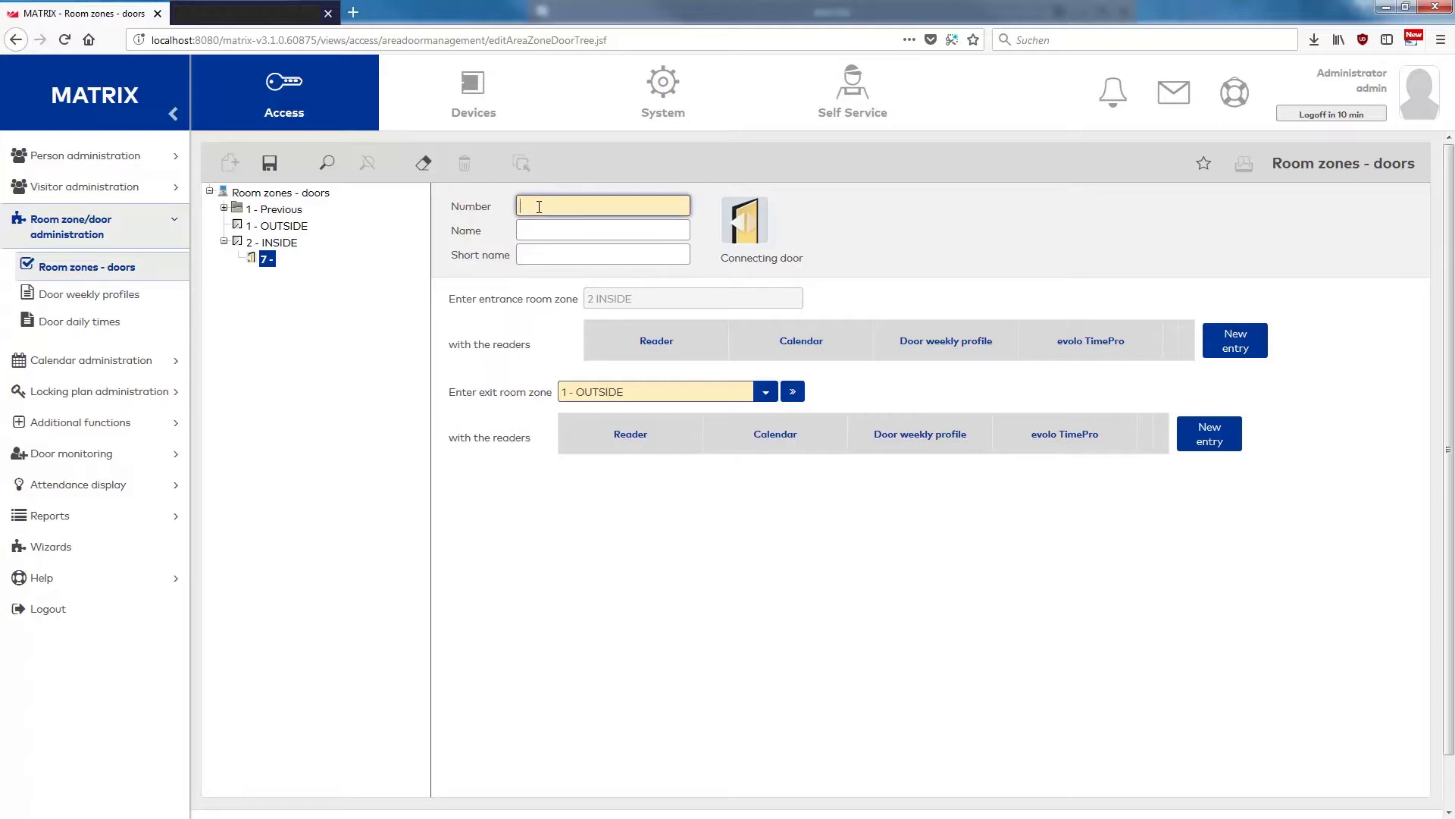
type("10")
left_click(545, 229)
type("Mai")
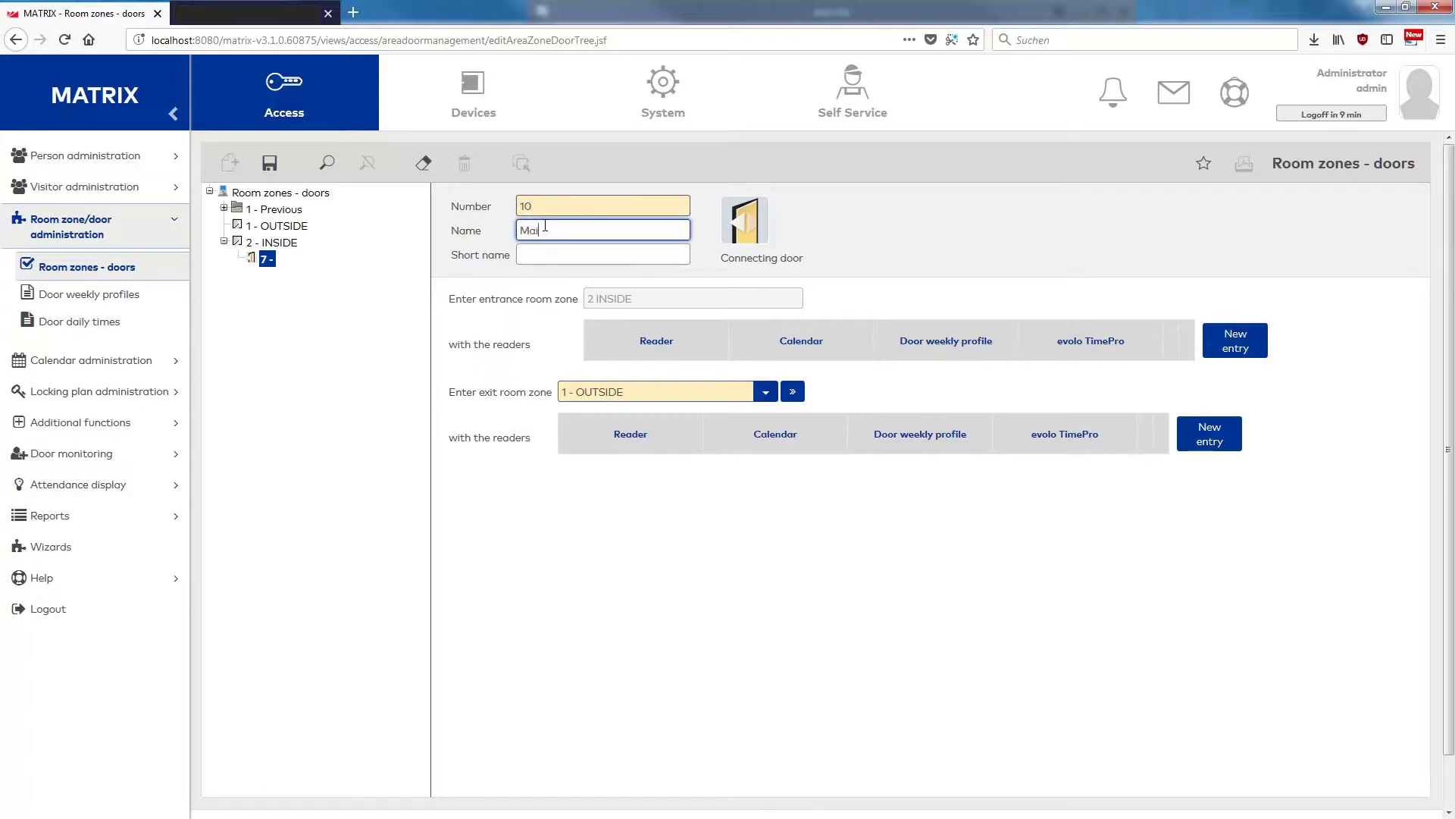
type("n Entrance")
left_click(545, 255)
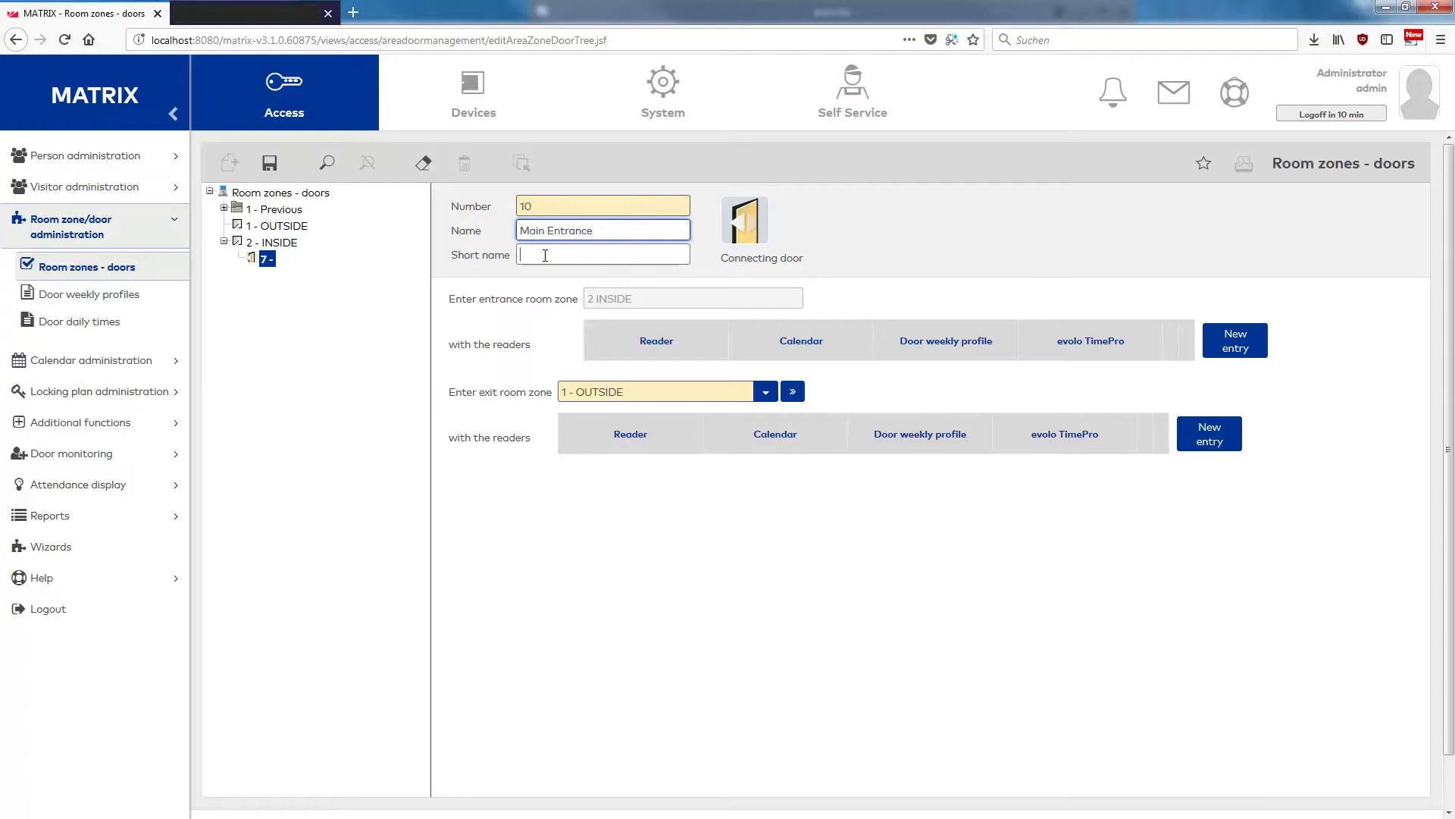
type("Main")
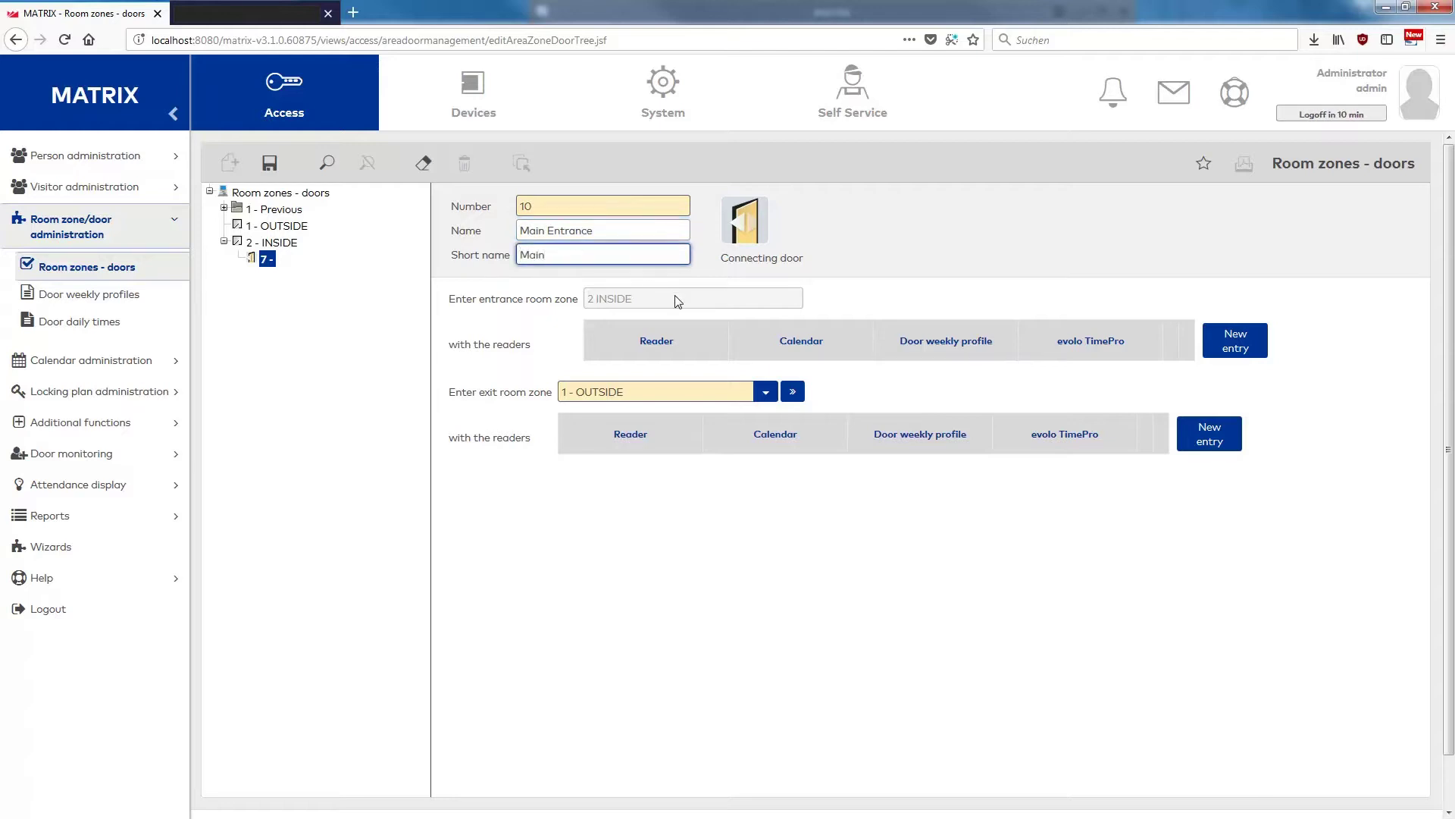
Step: Assign 2001 - Reader IN to the door's entrance zone and 2002 - Reader OUT to its exit zone, and save the door
left_click(1228, 334)
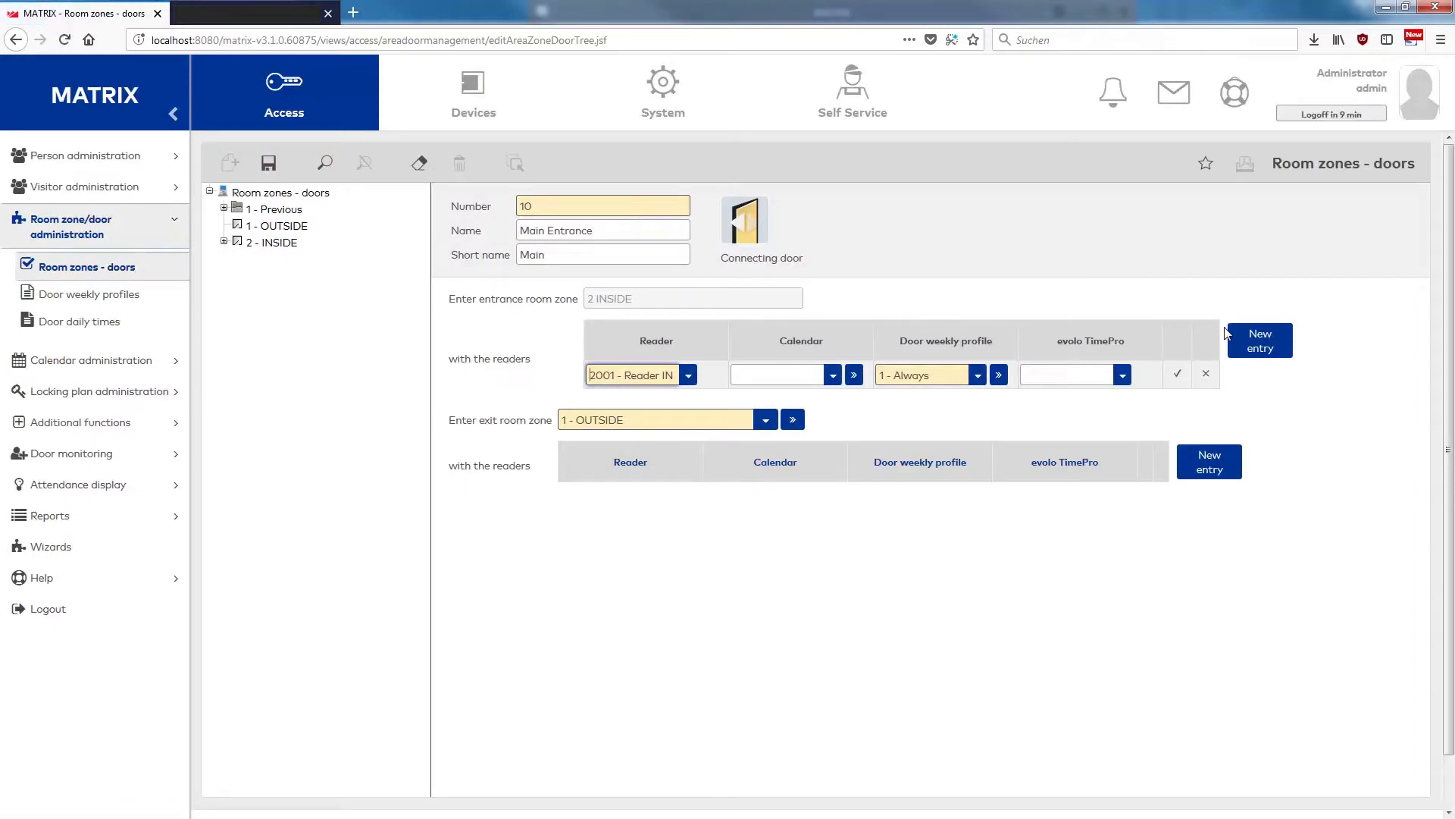
left_click(1200, 468)
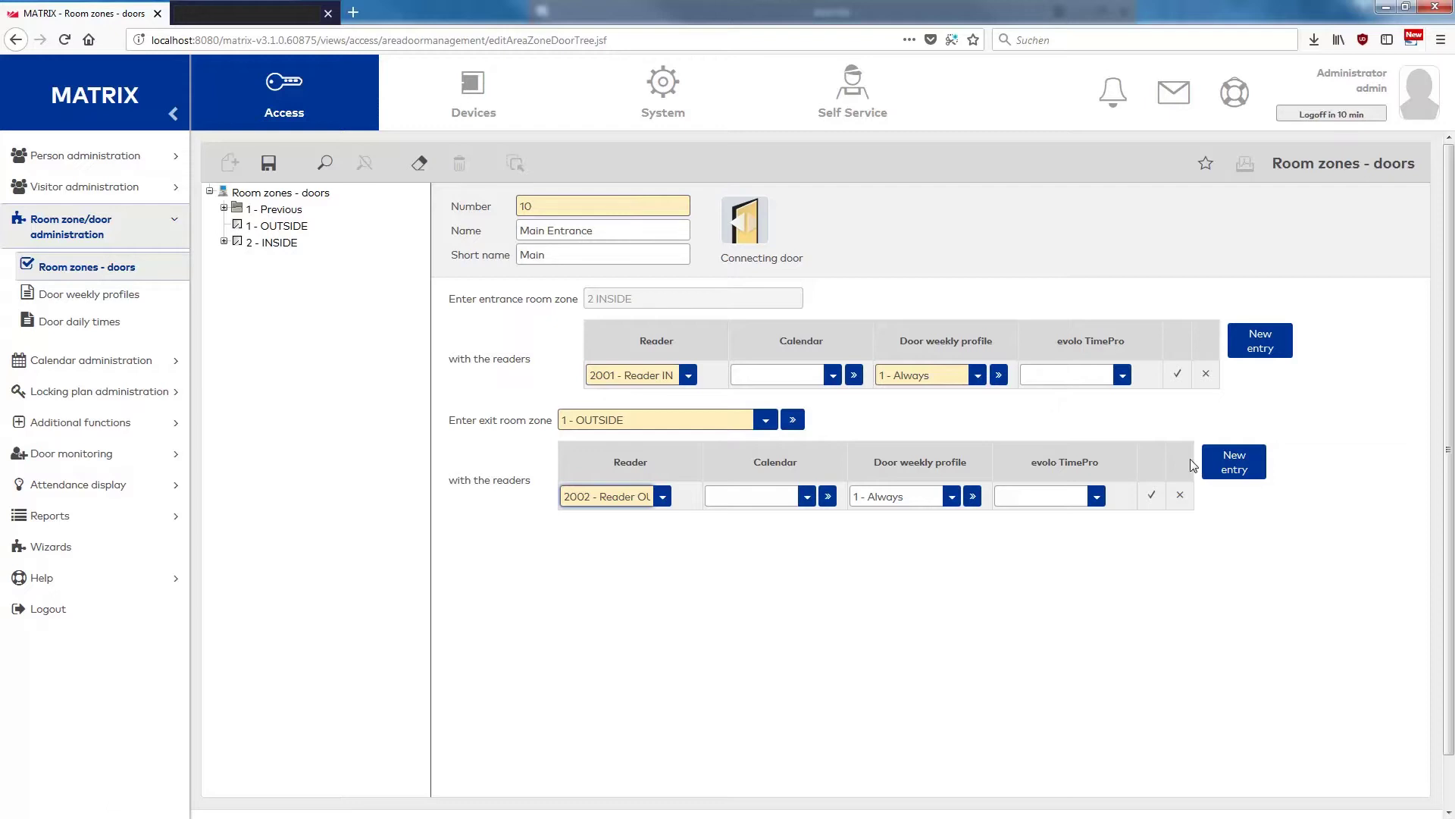
left_click(269, 165)
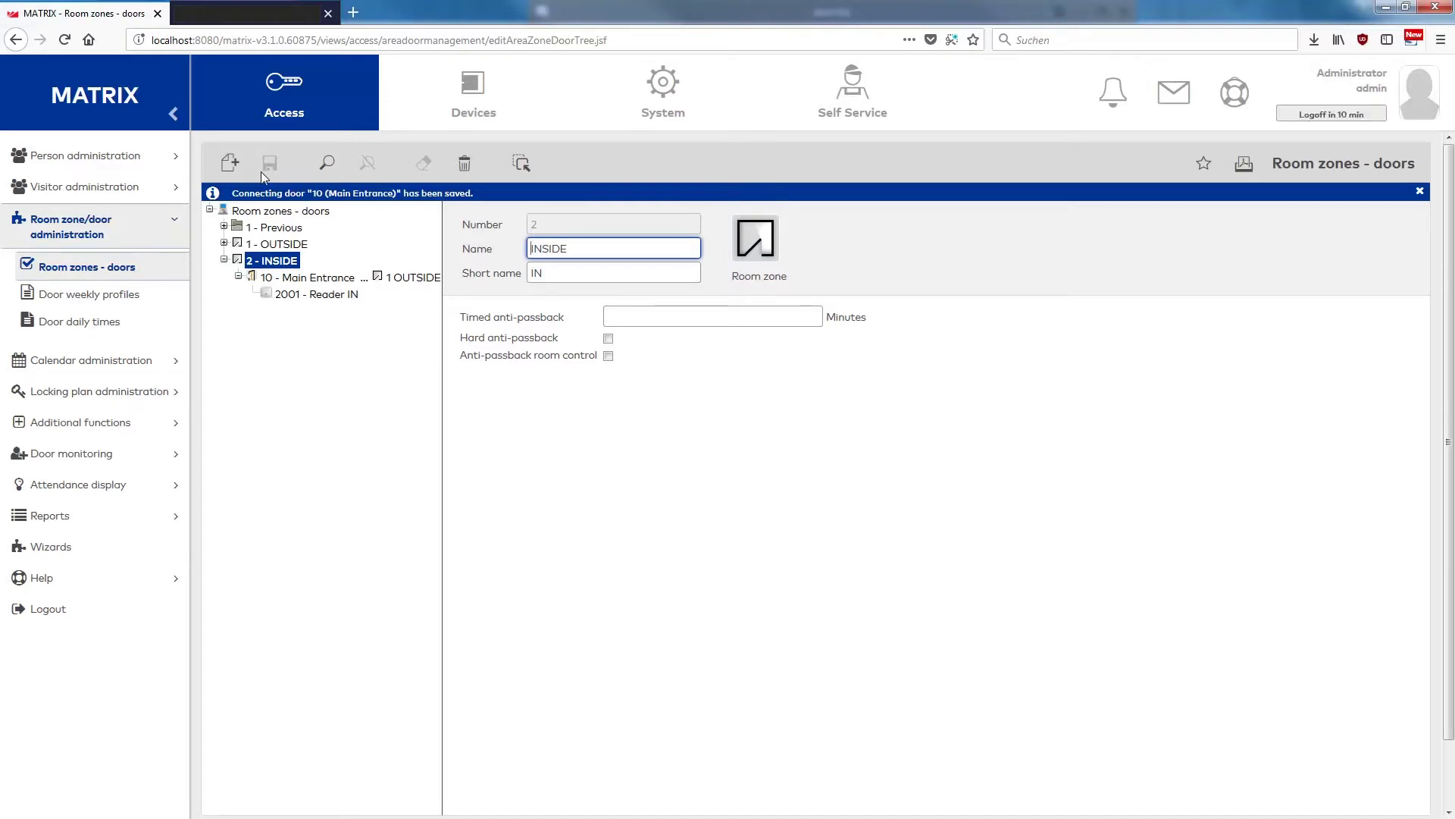
Step: Enable hard anti-passback for both the INSIDE and OUTSIDE room zones and save each zone
left_click(224, 245)
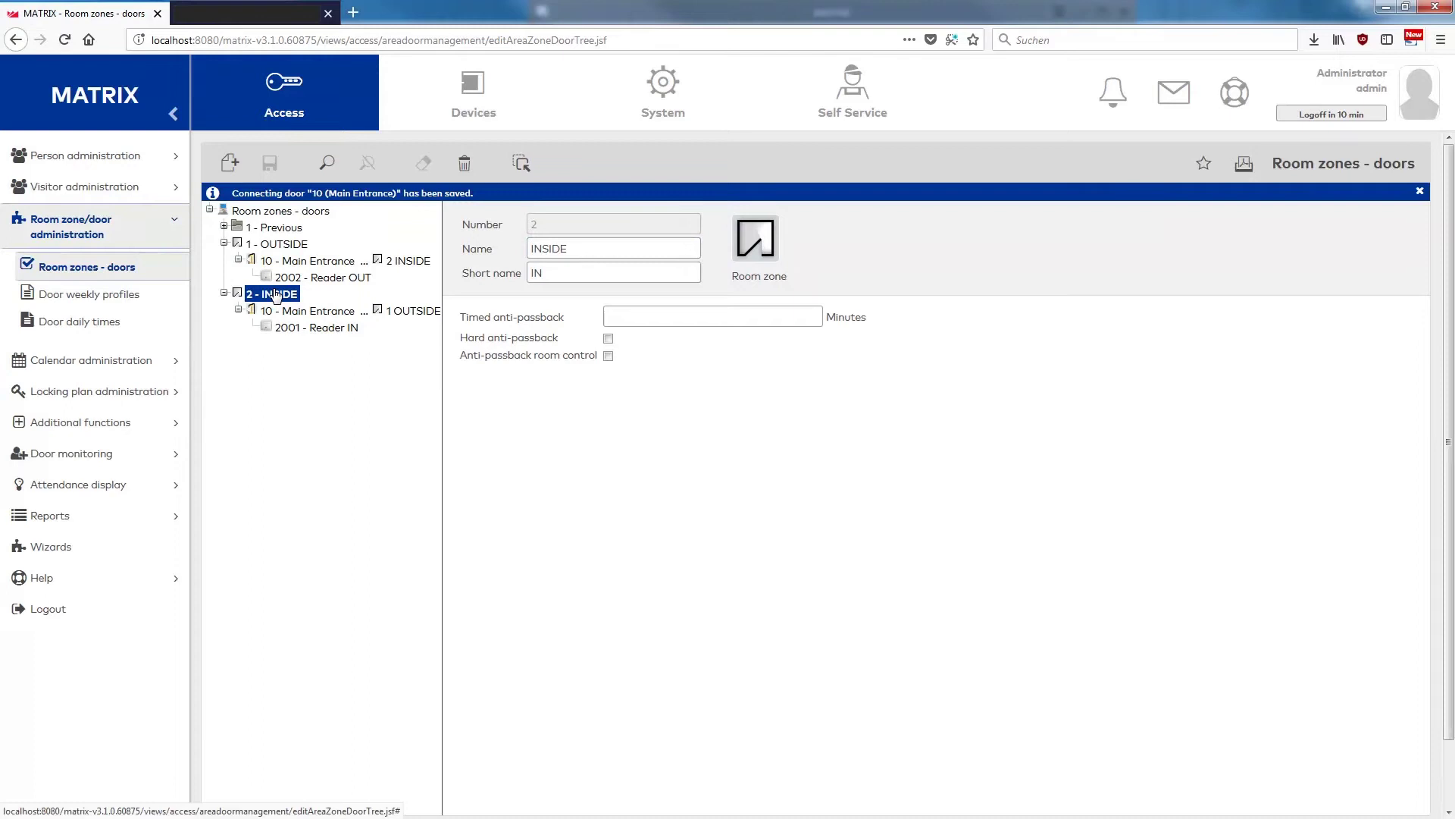
left_click(608, 339)
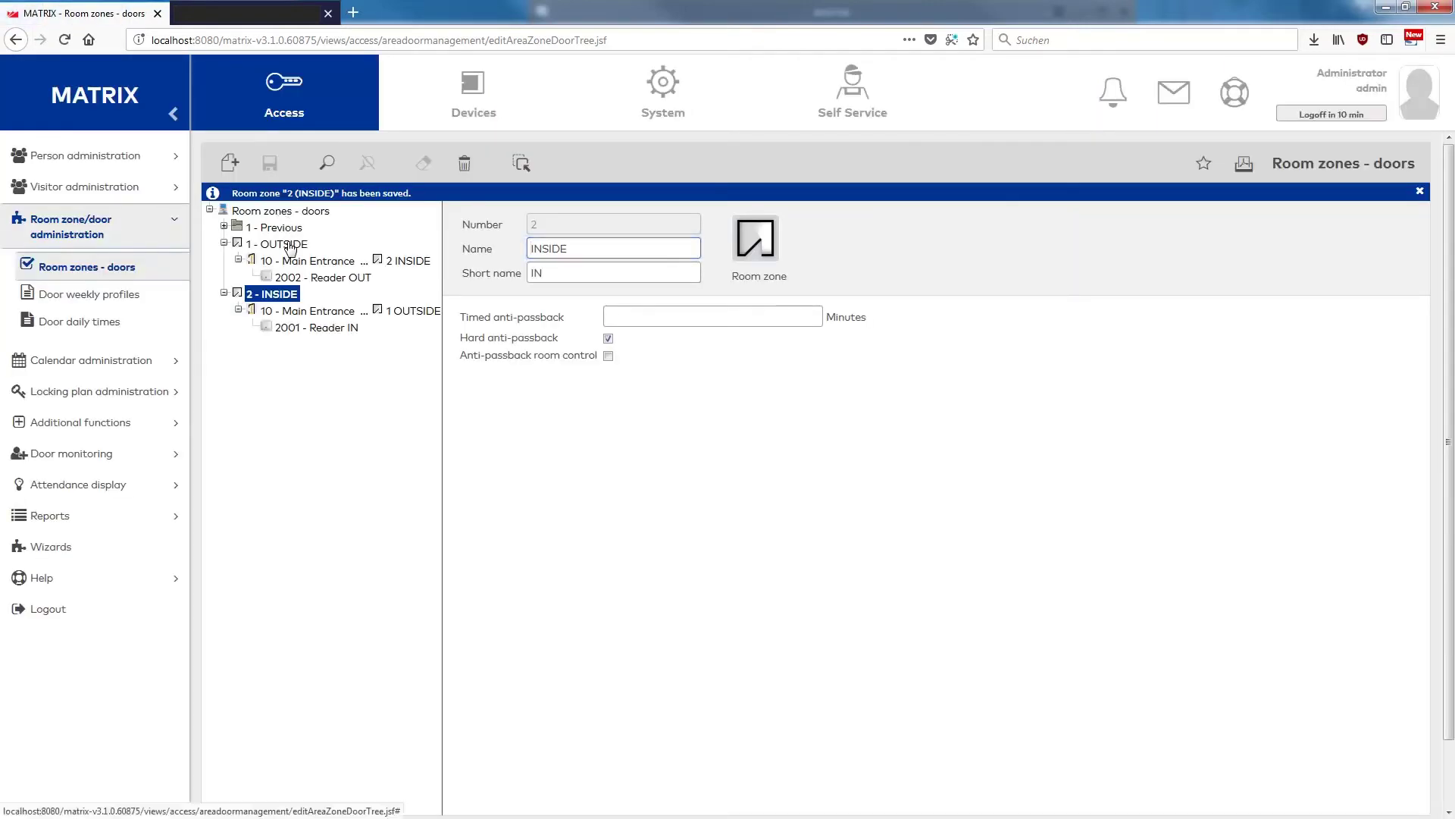
left_click(287, 244)
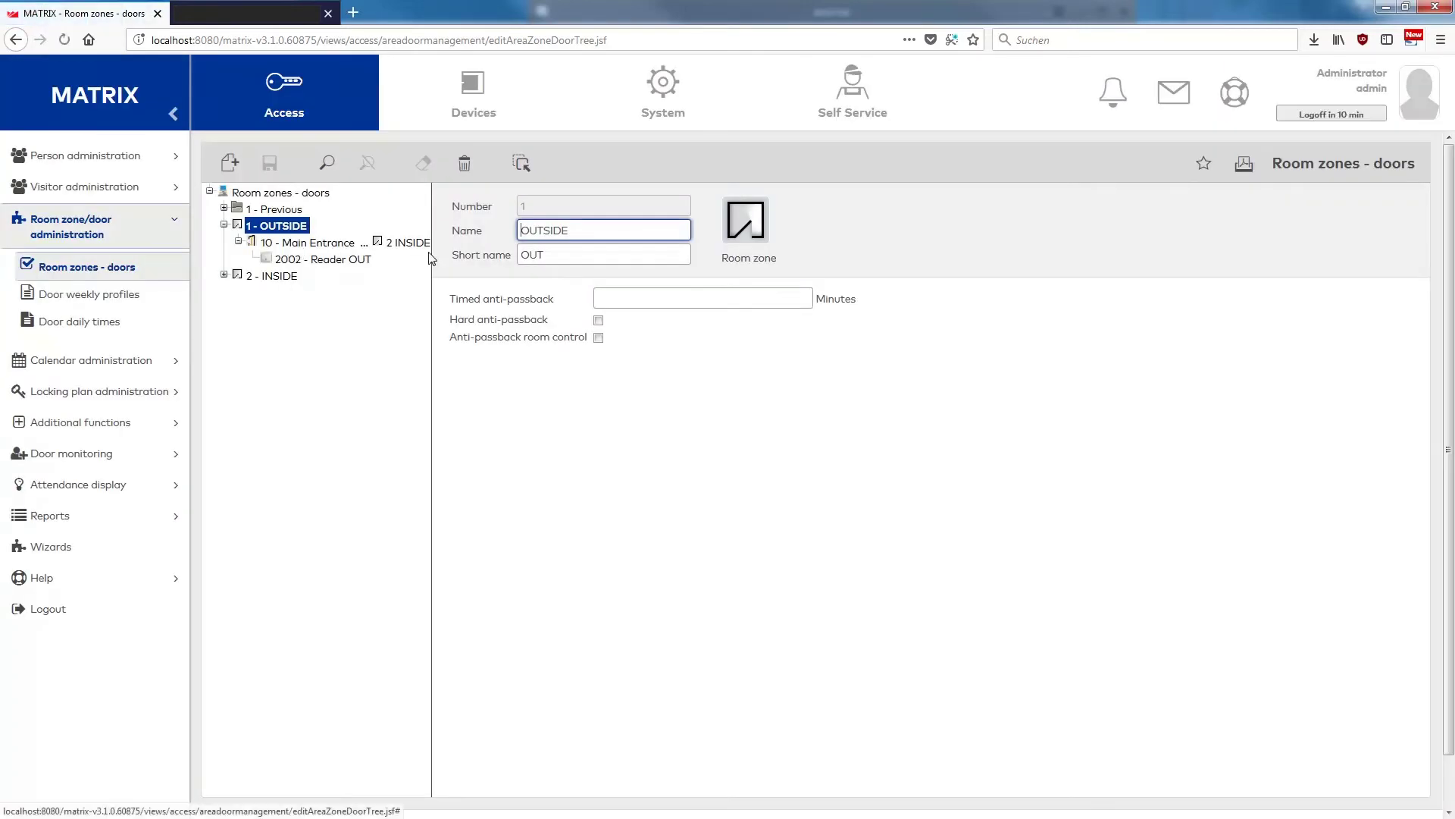
left_click(598, 319)
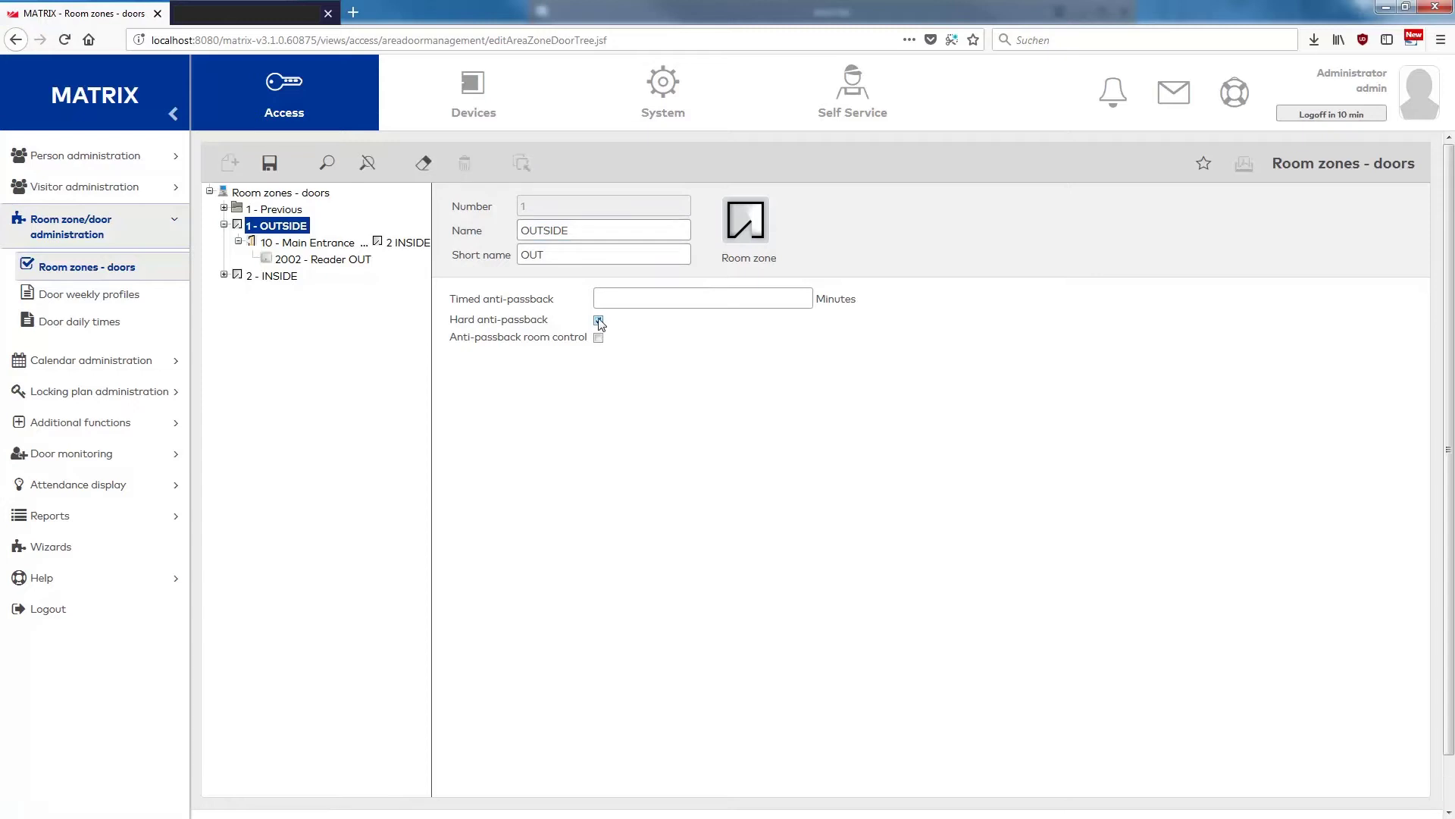
left_click(270, 164)
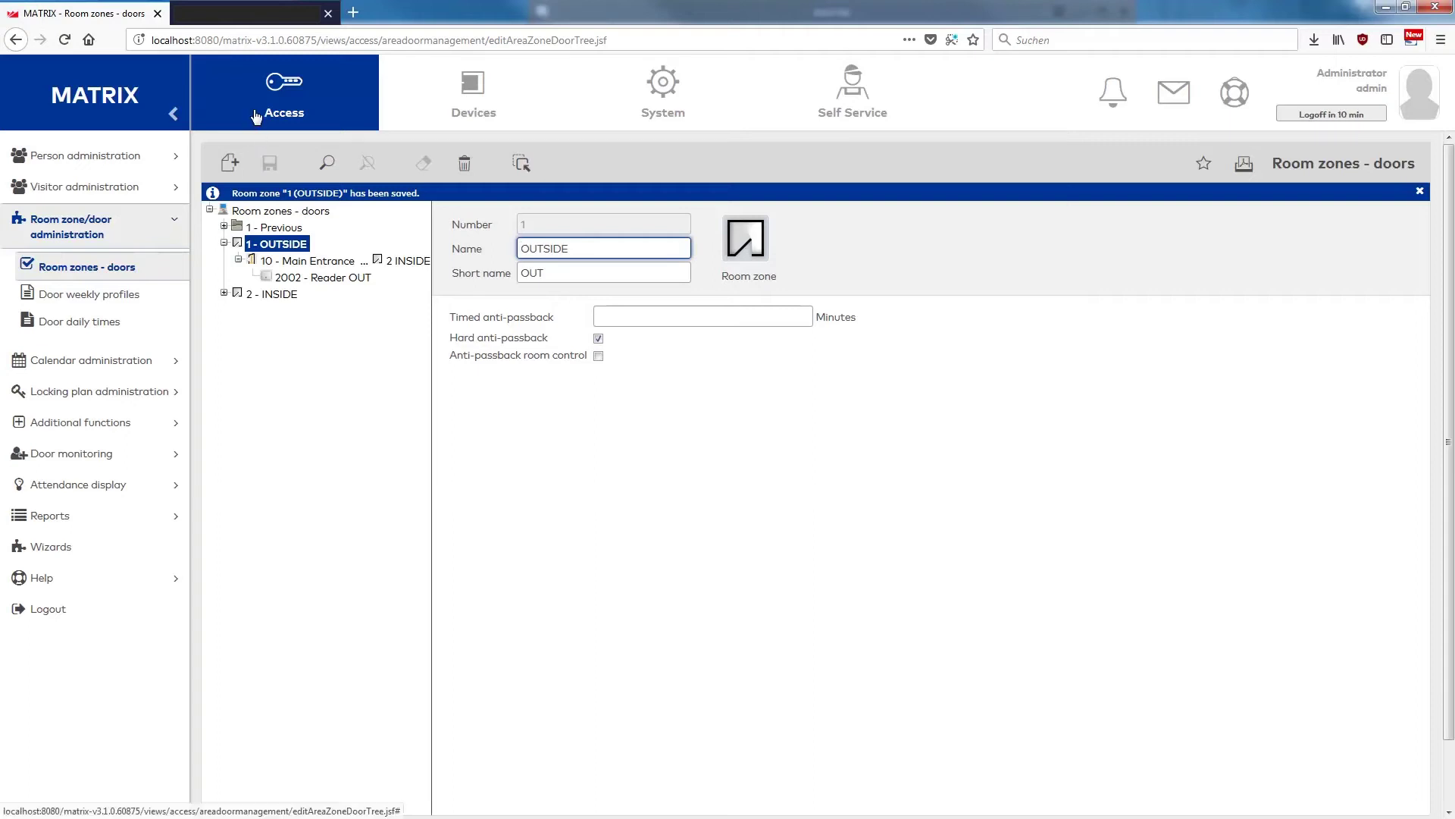
Step: Add a permission for room zone 1 - OUTSIDE with weekly profile 1 - Always to the All doors access profile
left_click(108, 161)
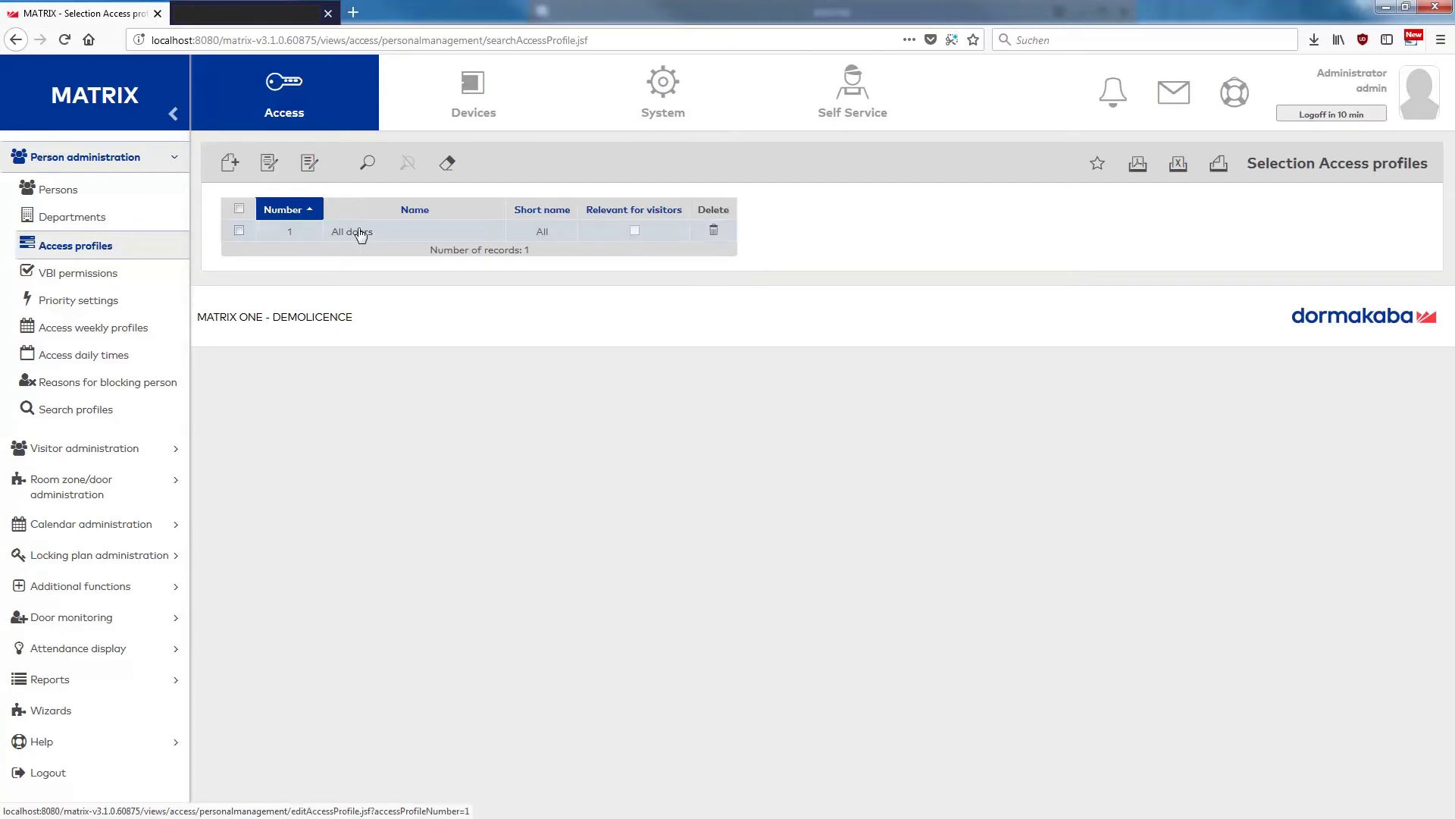
left_click(359, 231)
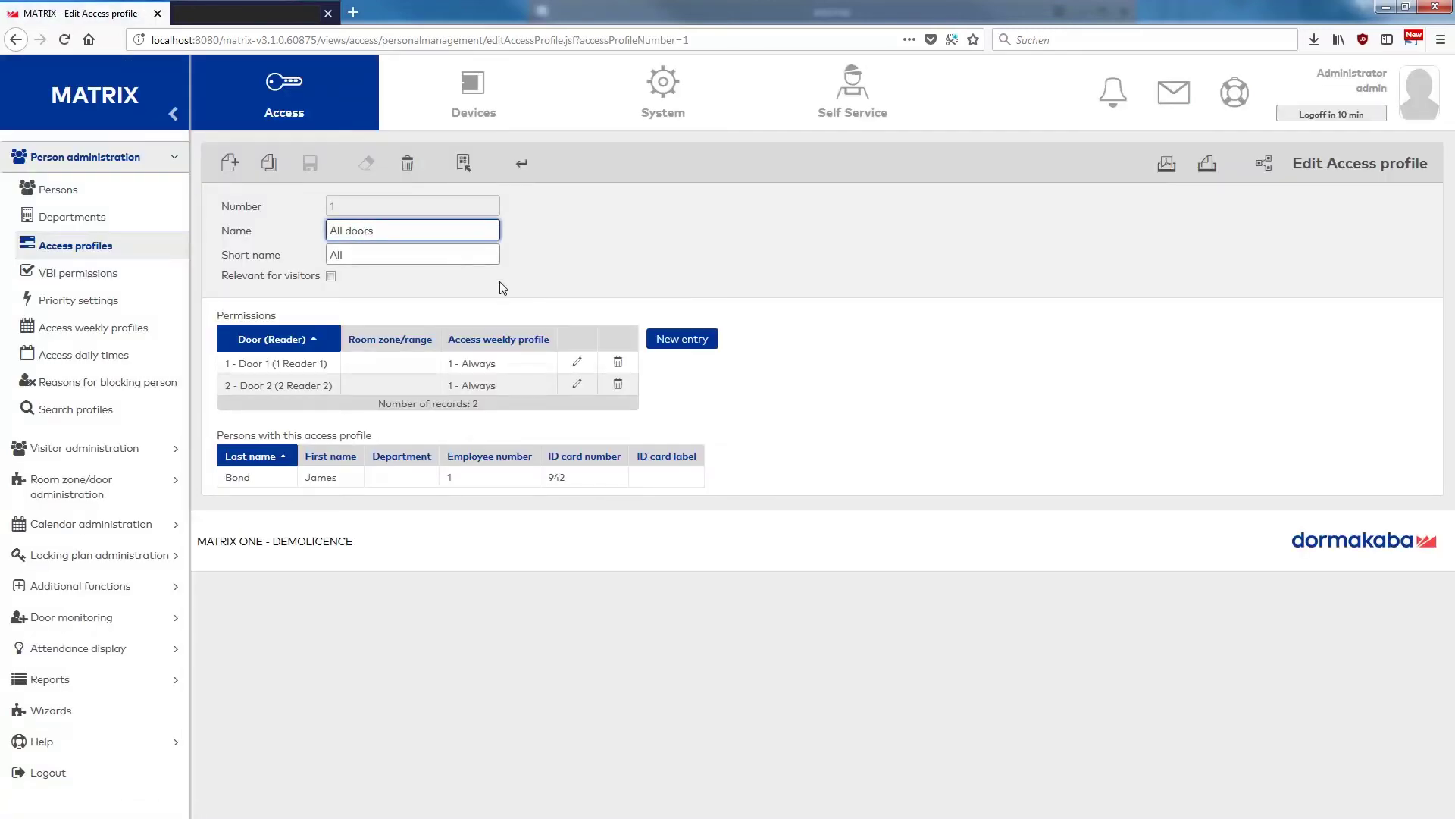
left_click(679, 349)
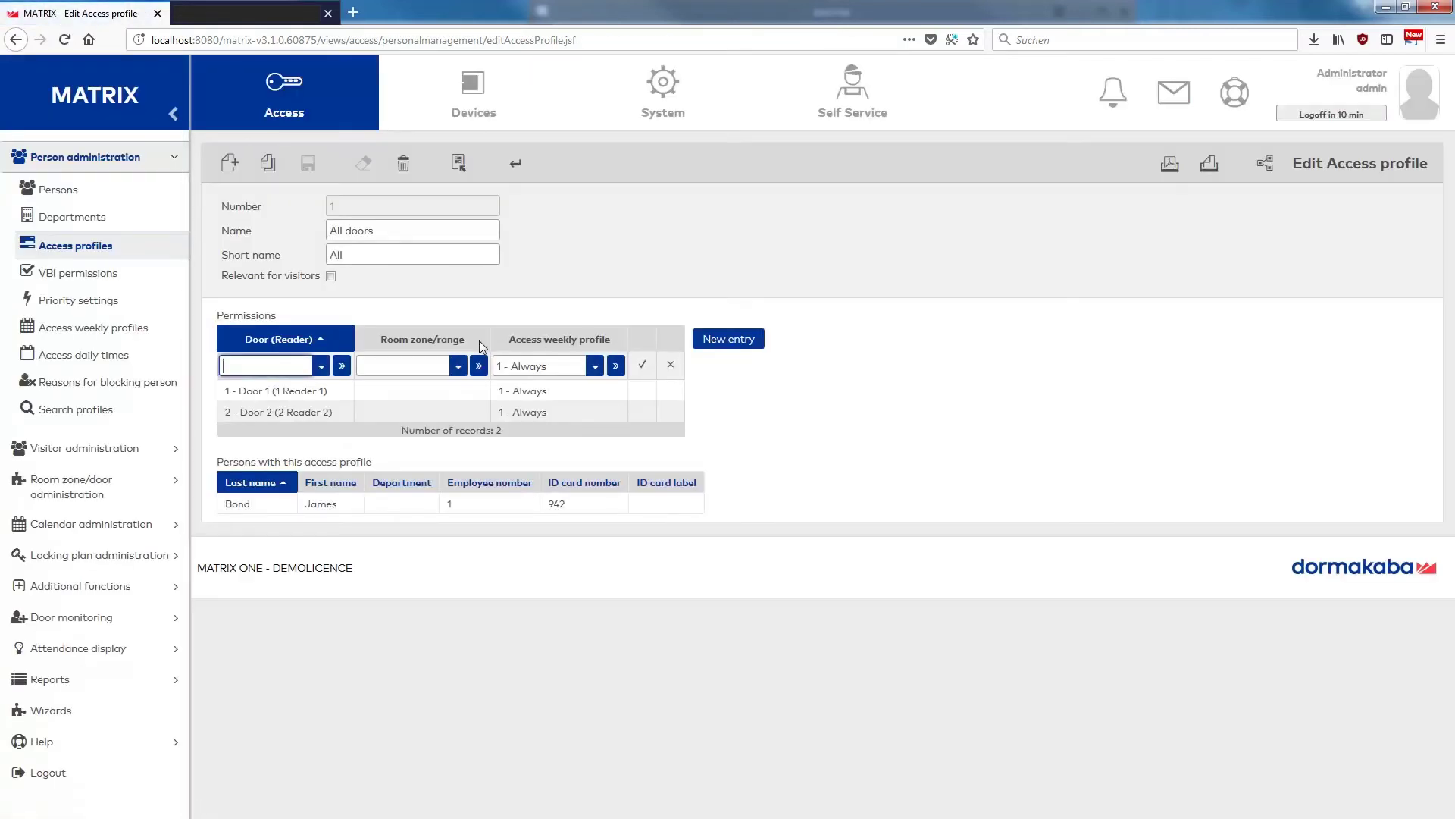
left_click(458, 366)
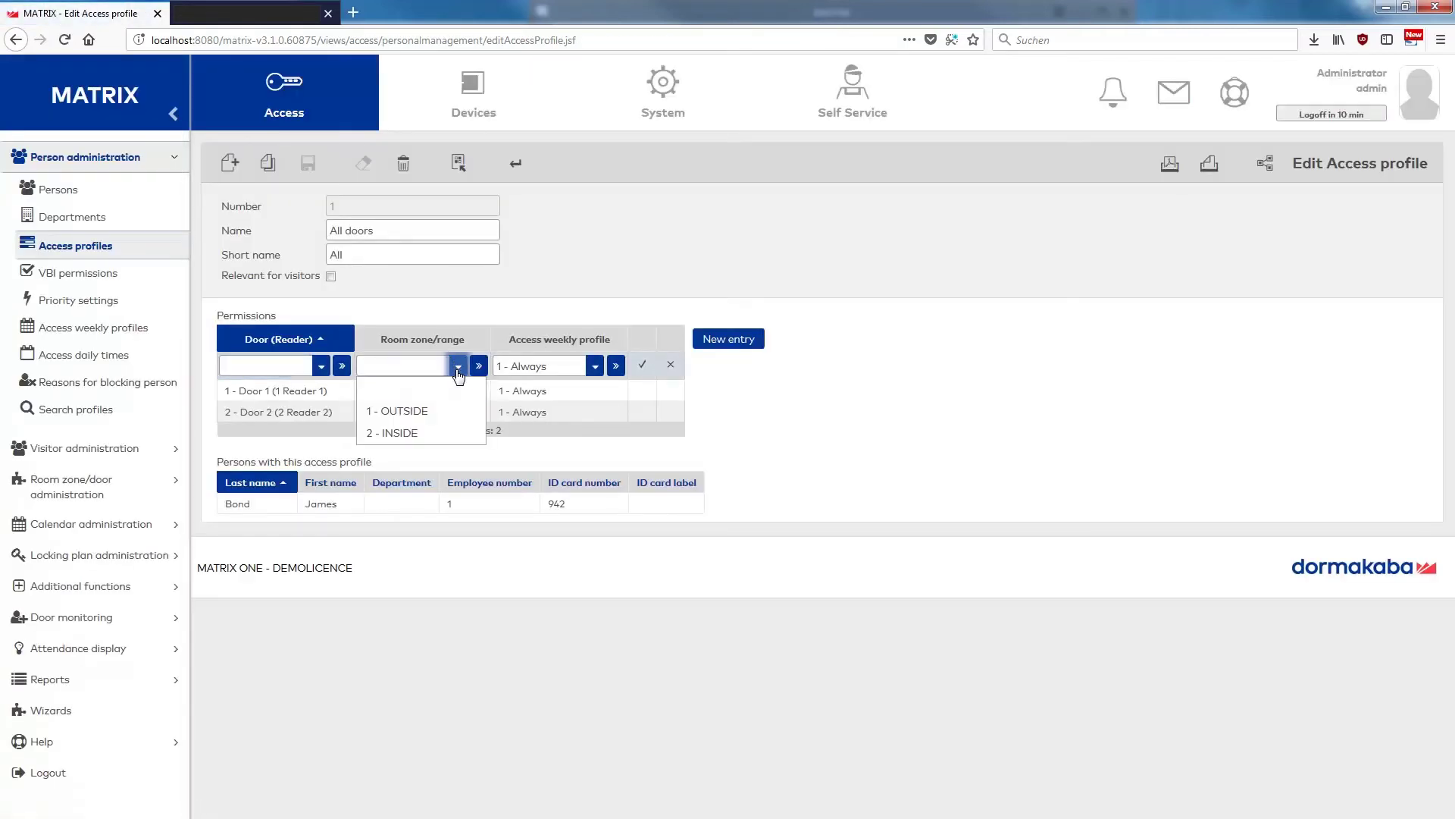
left_click(448, 410)
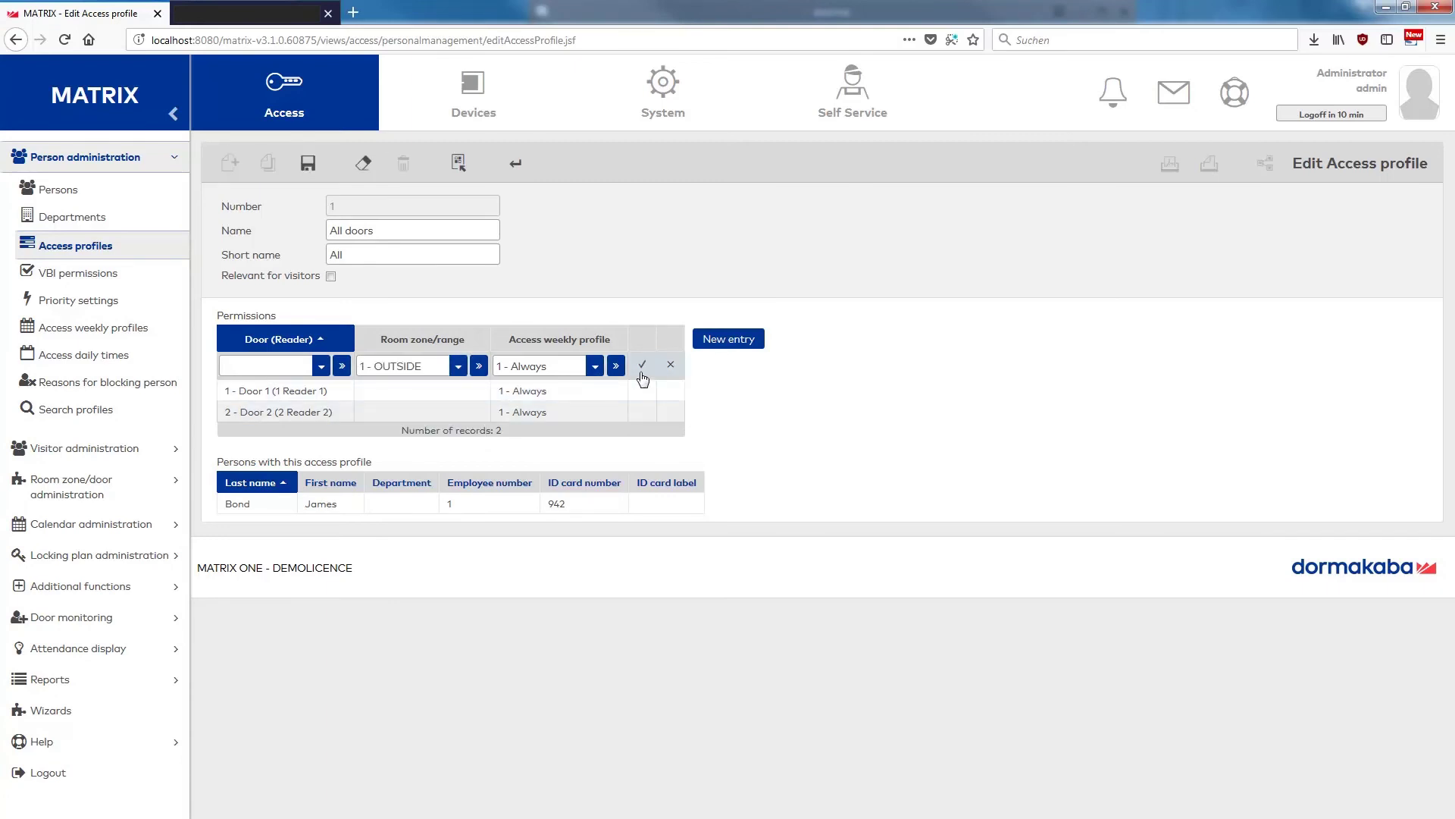
Step: Add a permission for room zone 2 - INSIDE with weekly profile 1 - Always and save the access profile
left_click(713, 343)
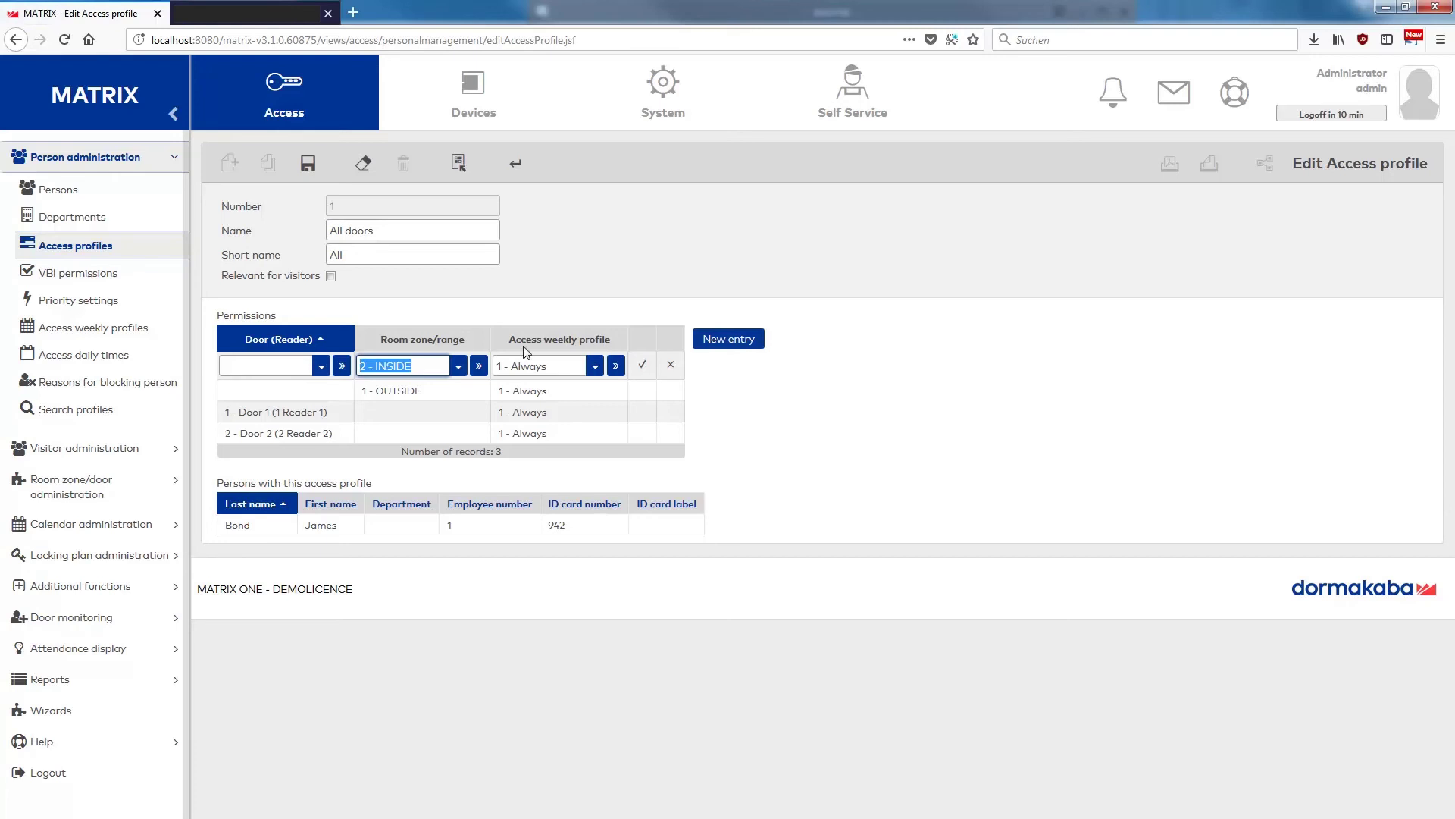
left_click(645, 366)
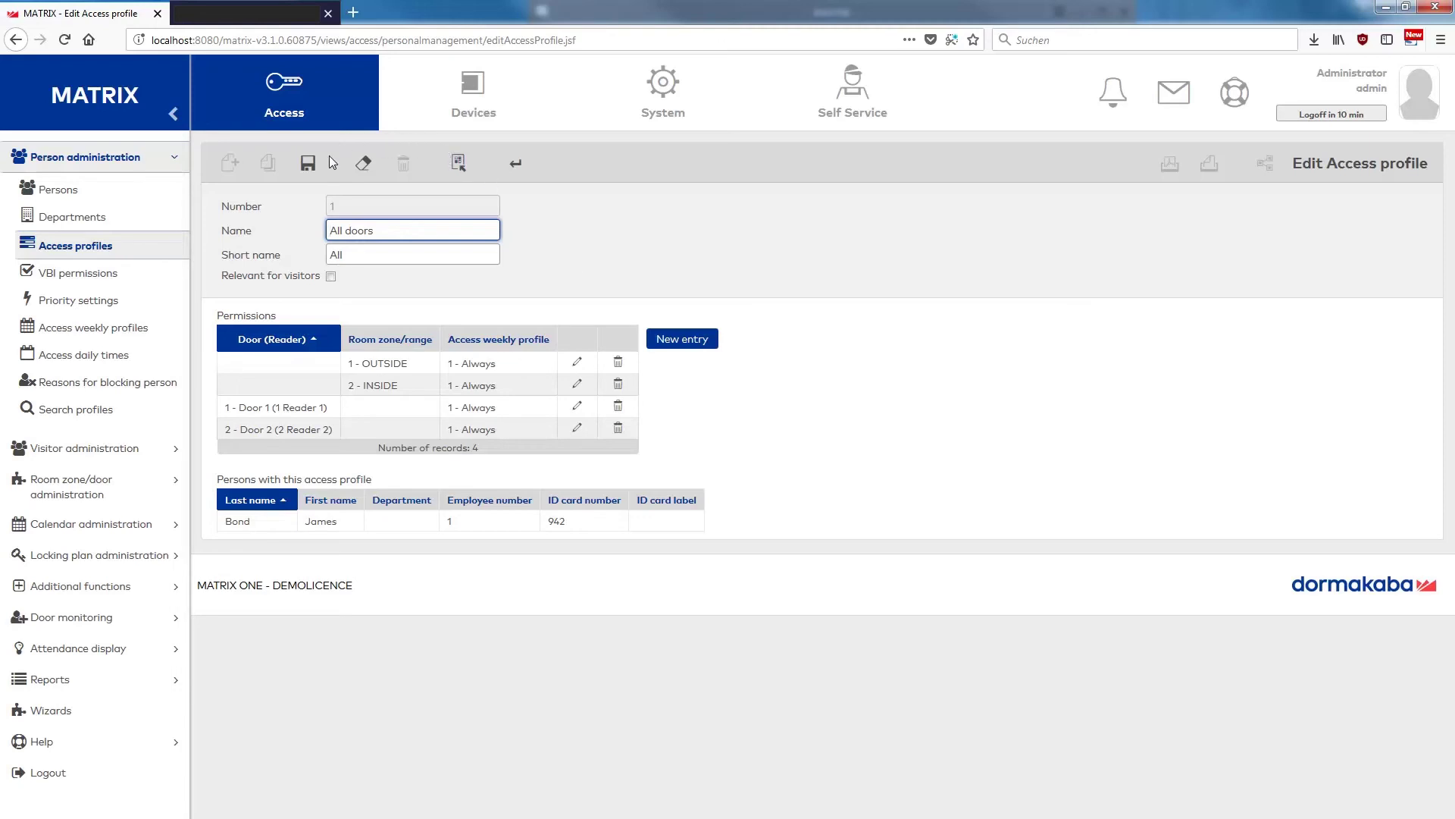
left_click(309, 165)
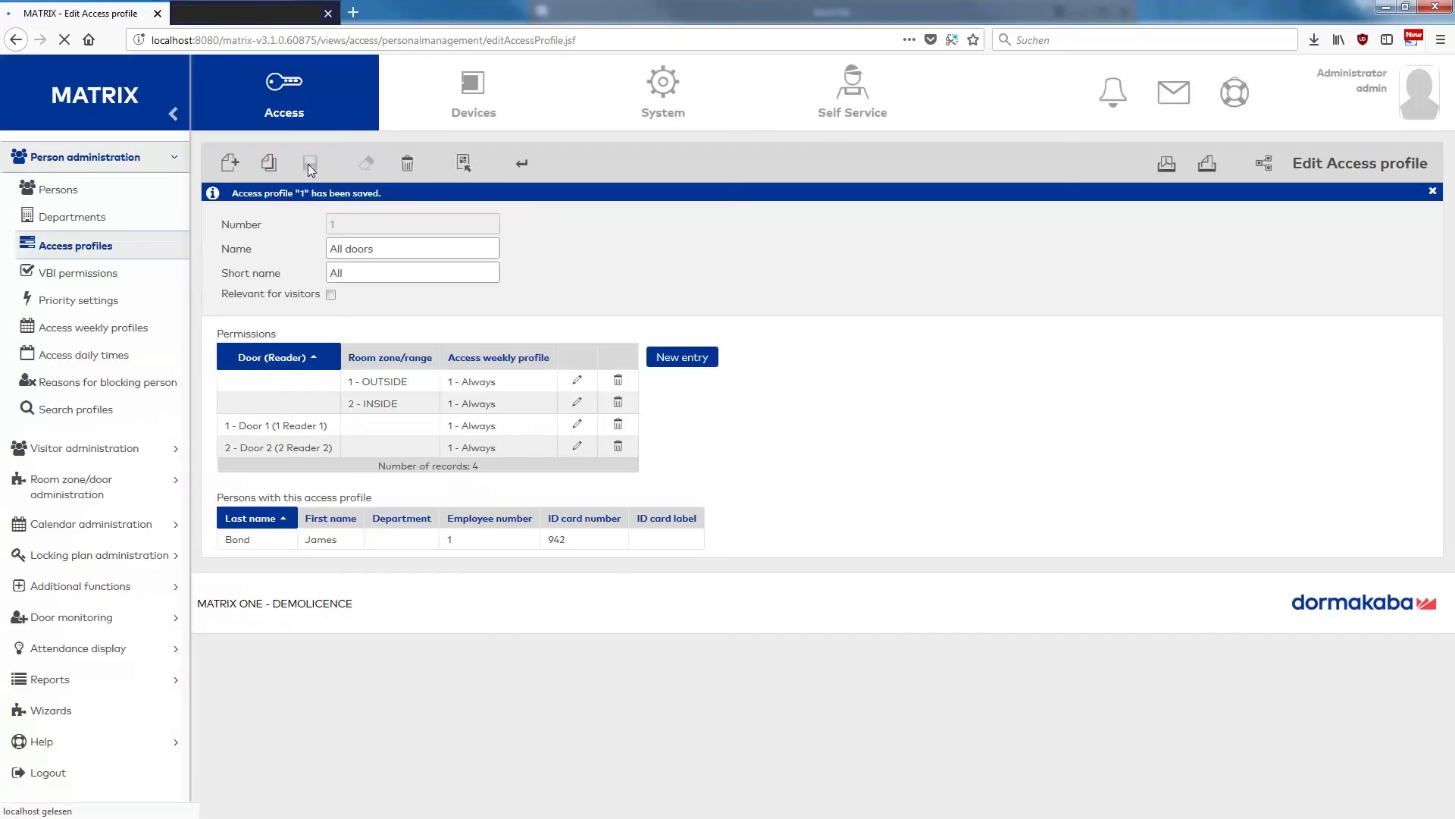